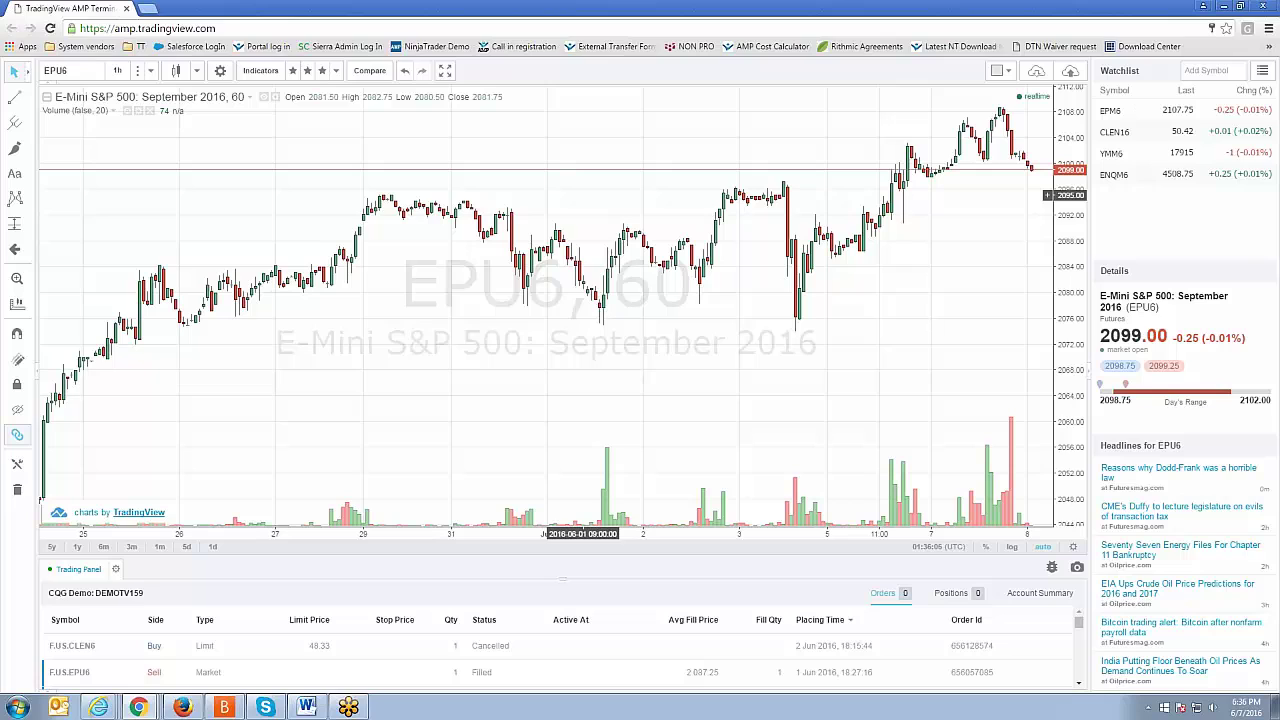
- Browse the Chart Properties tabs for style, scale, background and timezone, then close without changes
right_click(566, 147)
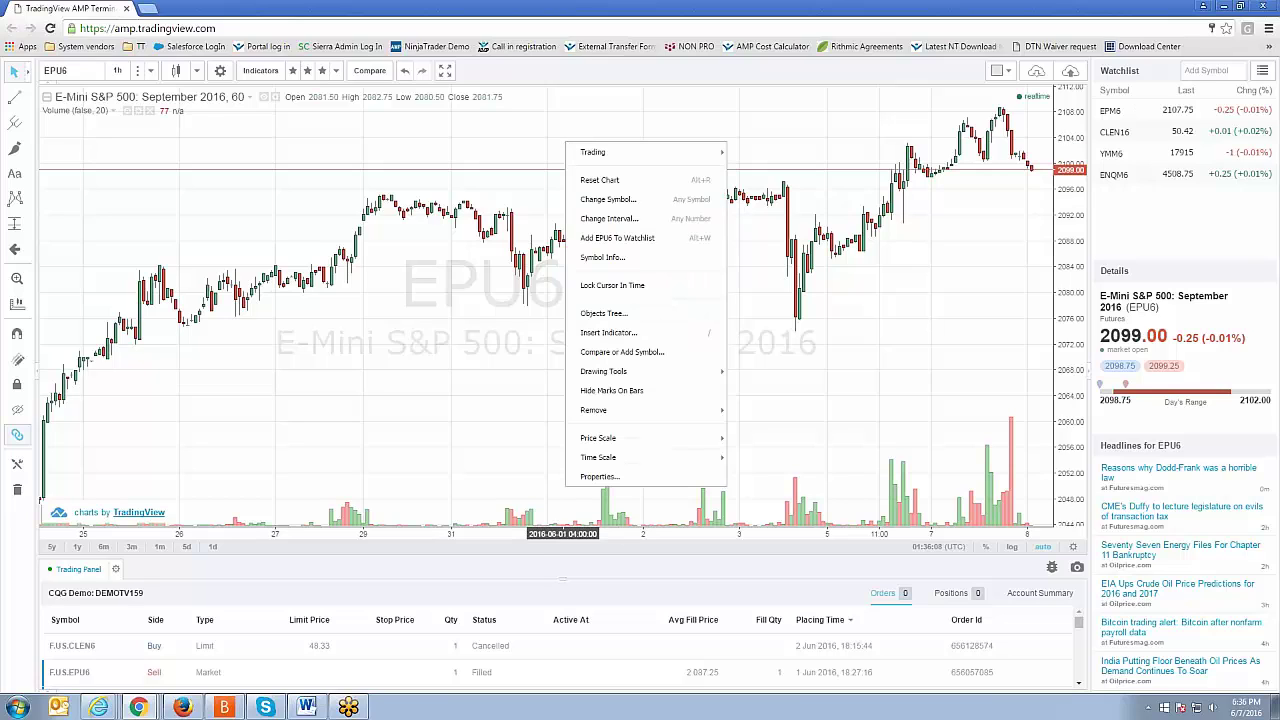
click(600, 477)
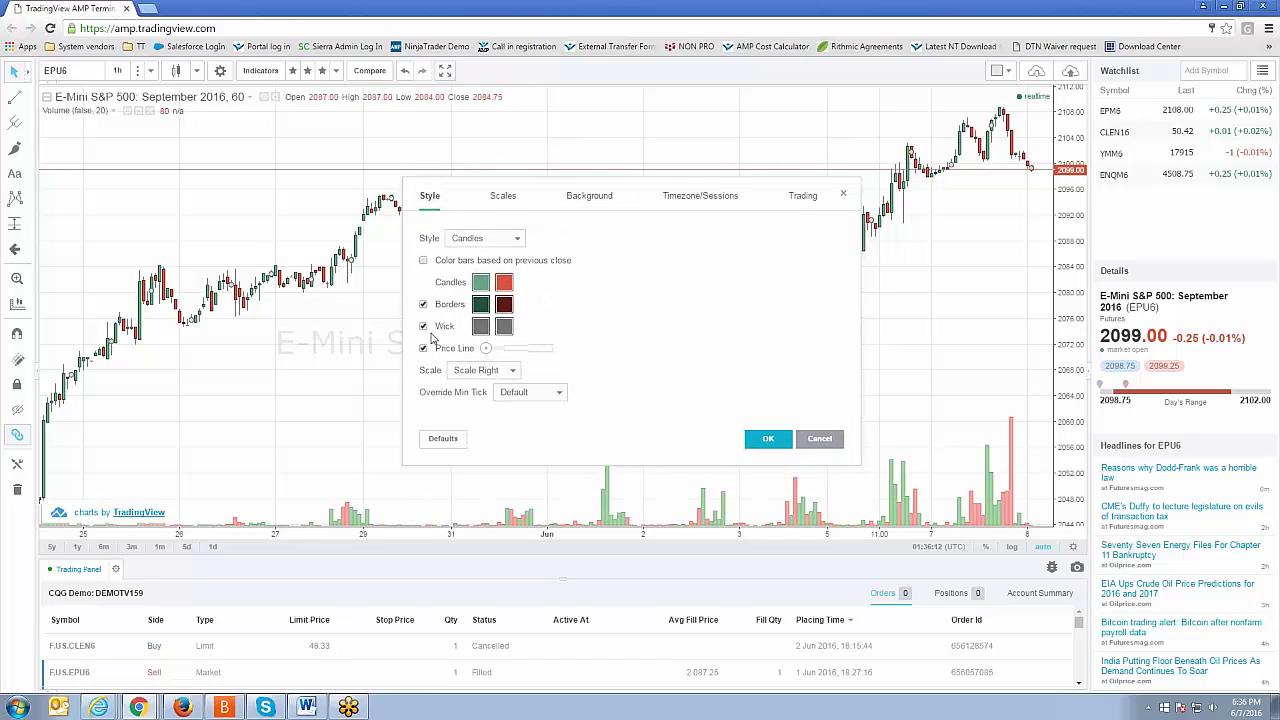
click(503, 196)
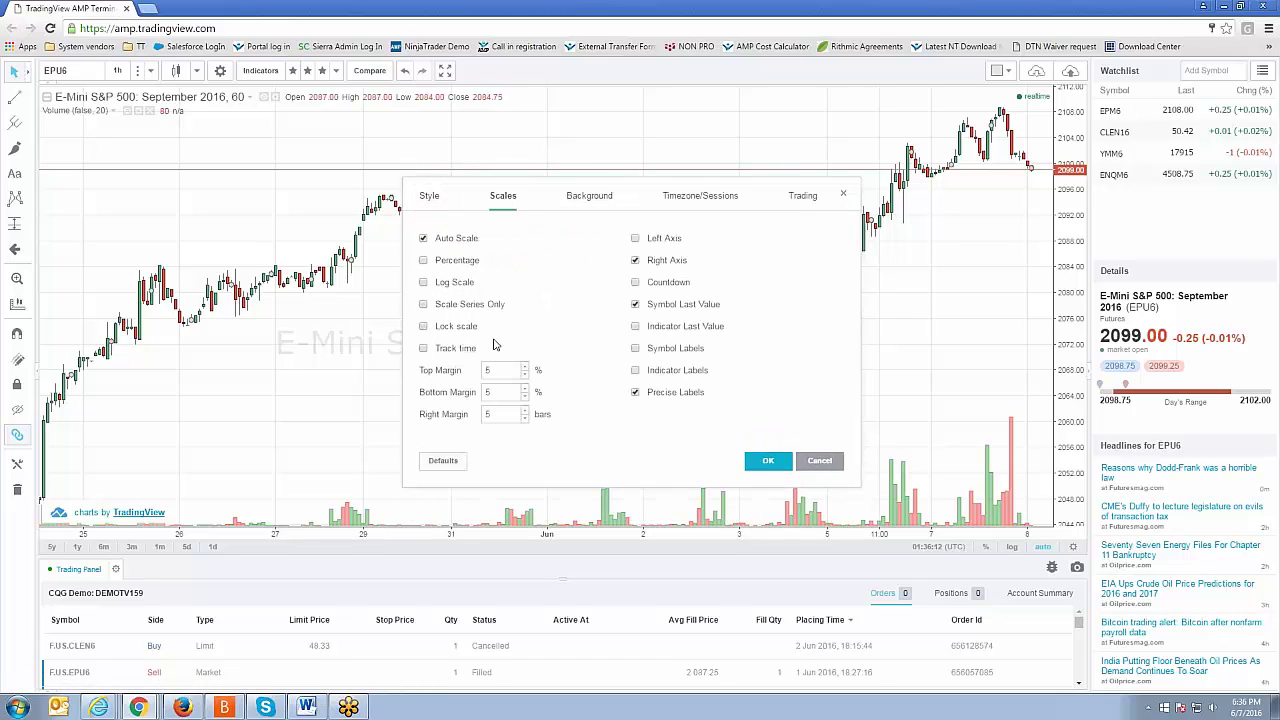
click(597, 198)
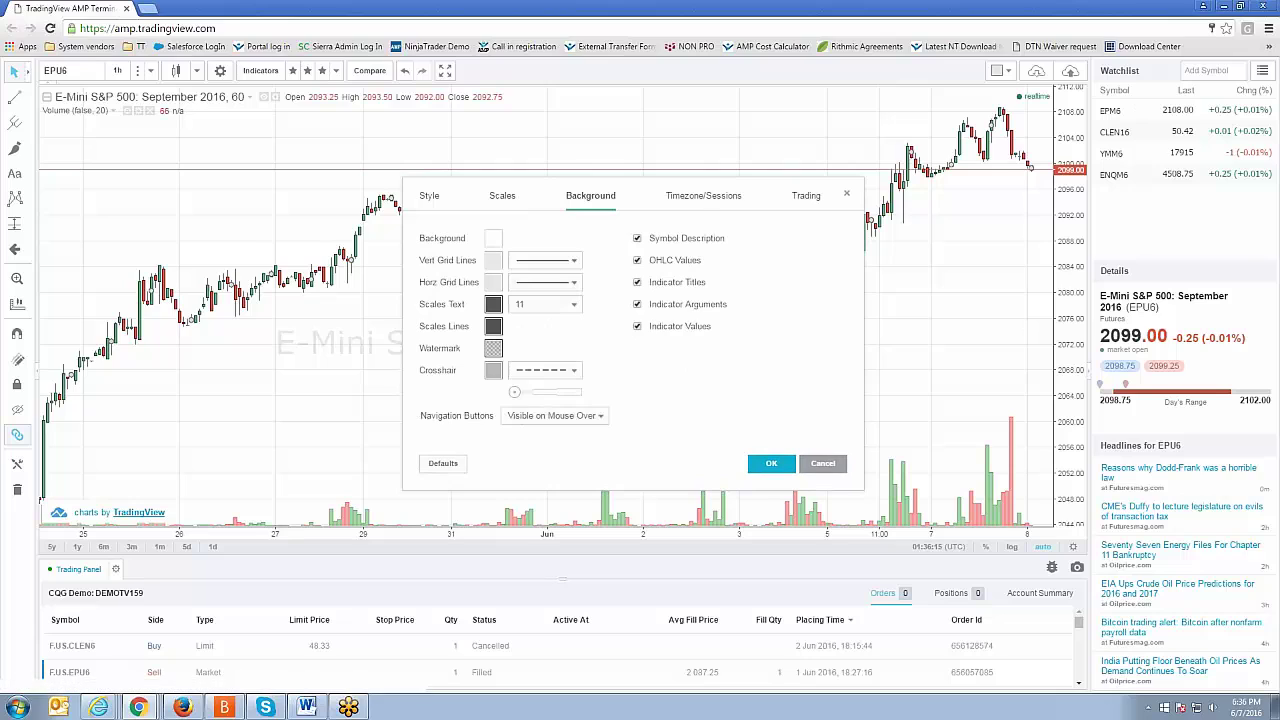
click(702, 198)
click(603, 197)
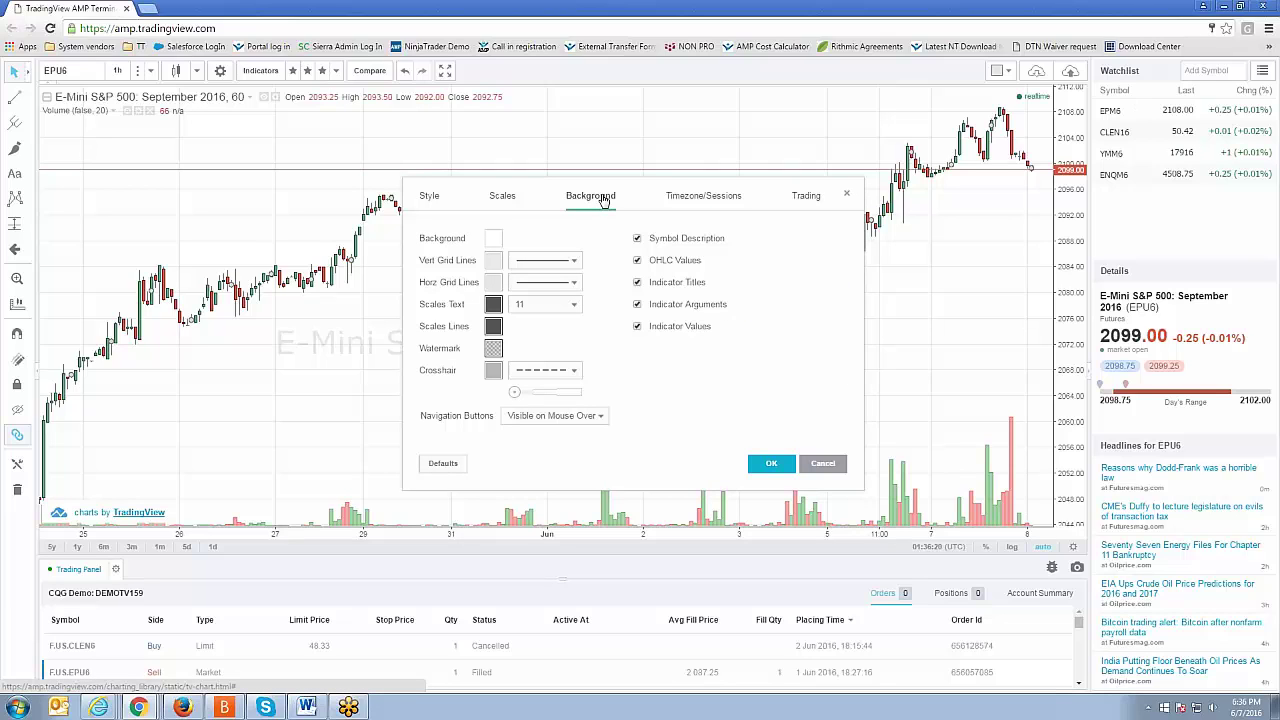
click(521, 200)
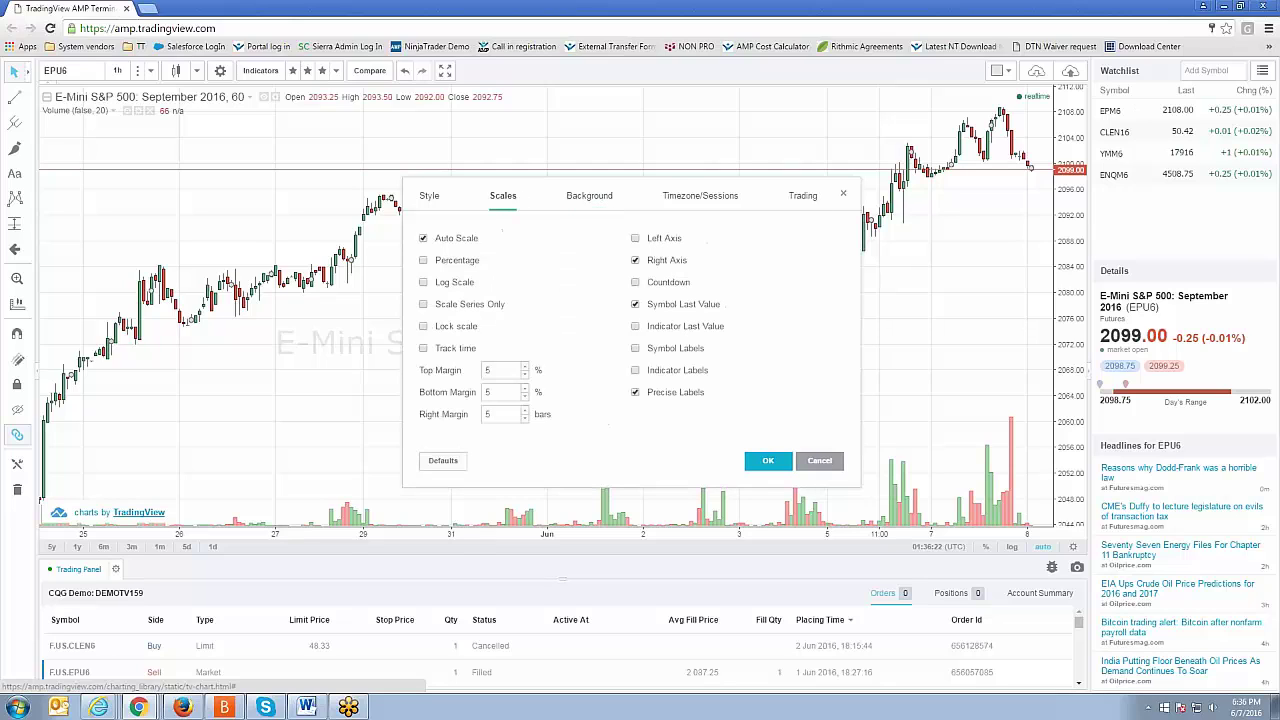
click(430, 197)
click(525, 199)
click(431, 197)
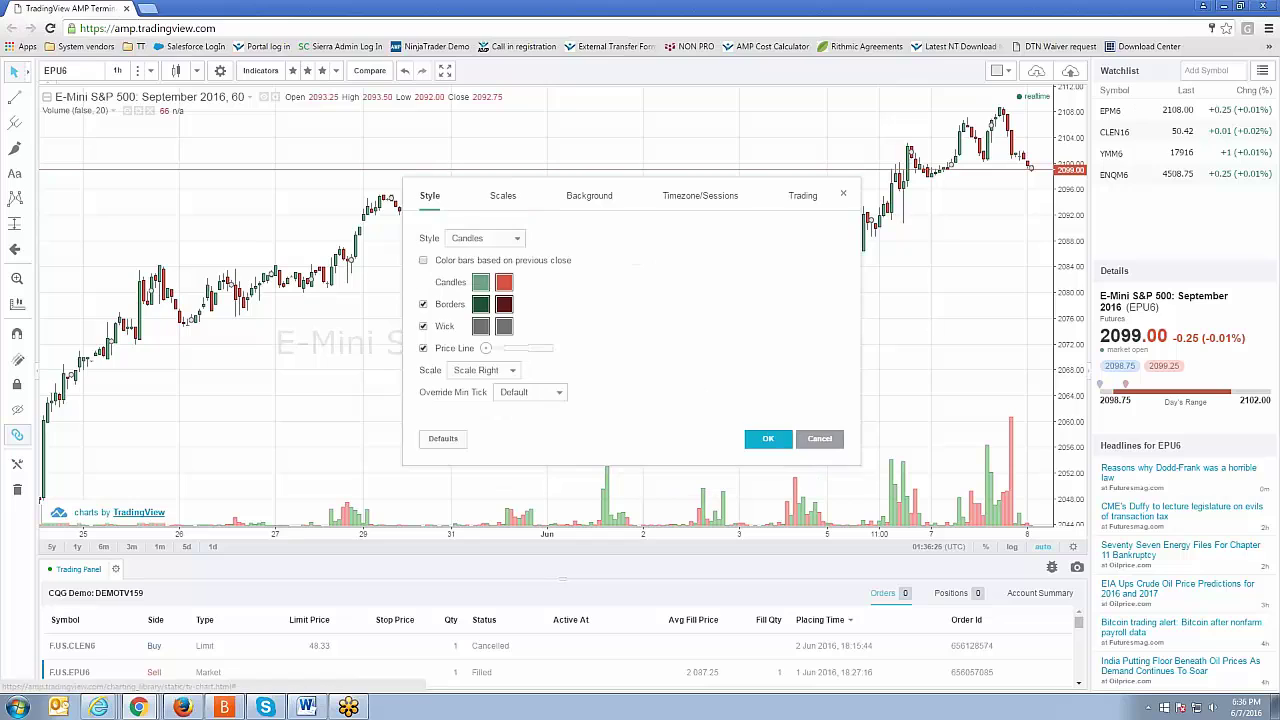
click(820, 440)
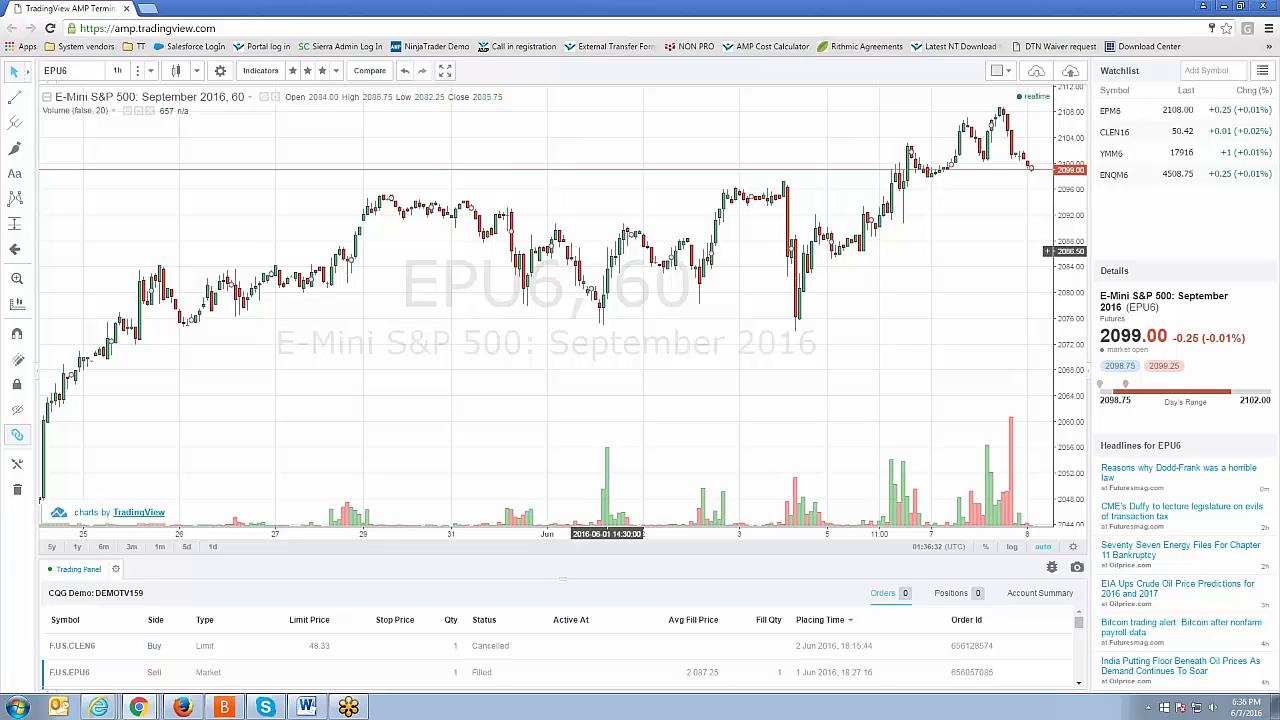
- Set the chart background colour to medium grey in Chart Properties and apply it
right_click(563, 148)
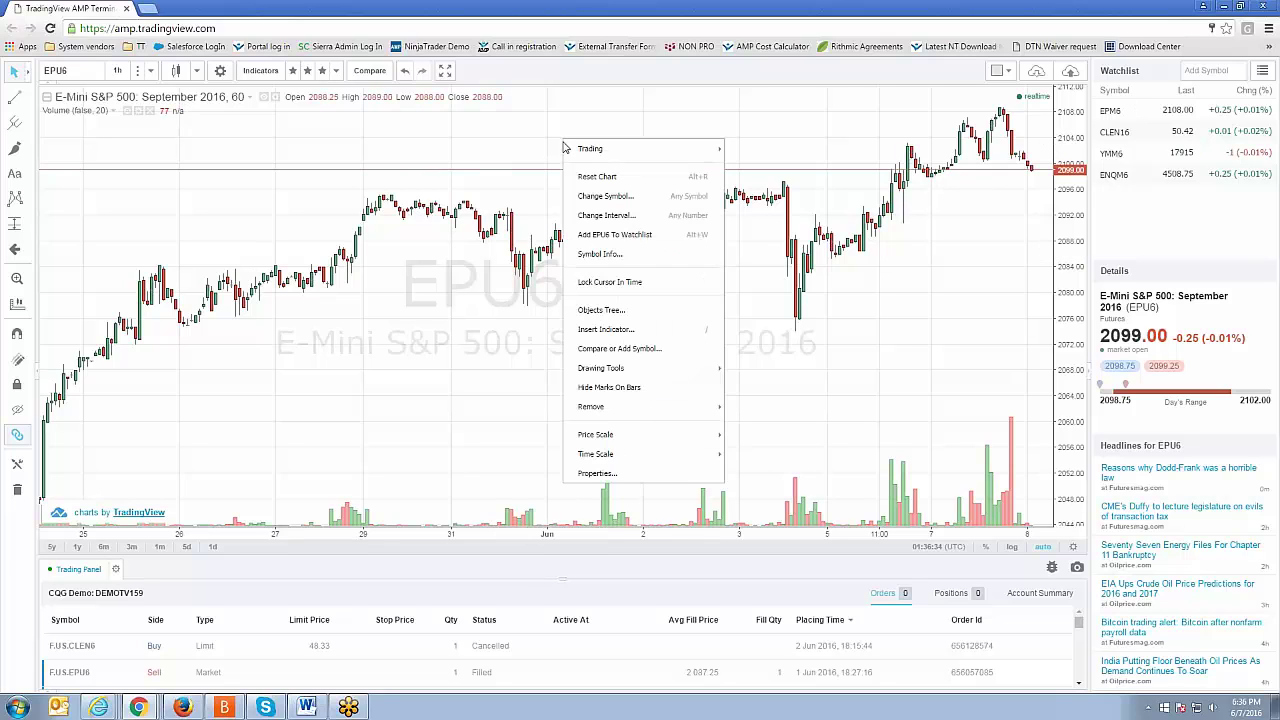
click(598, 473)
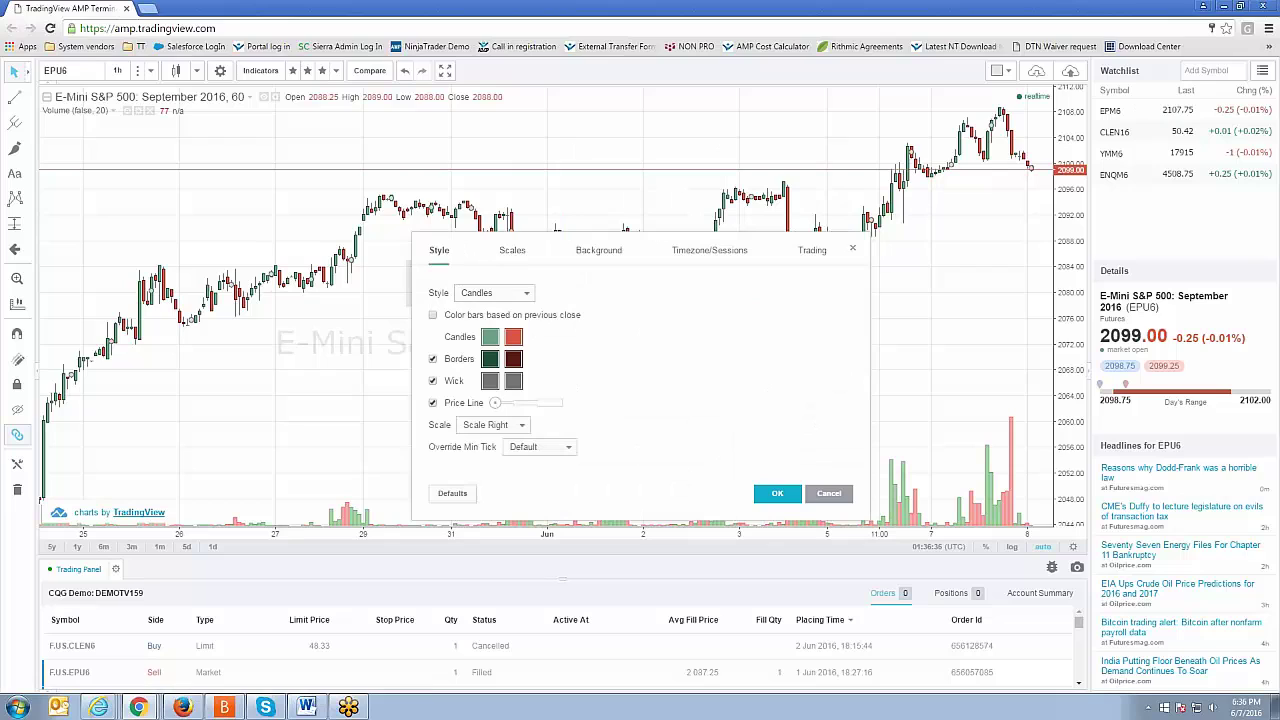
click(586, 251)
click(502, 293)
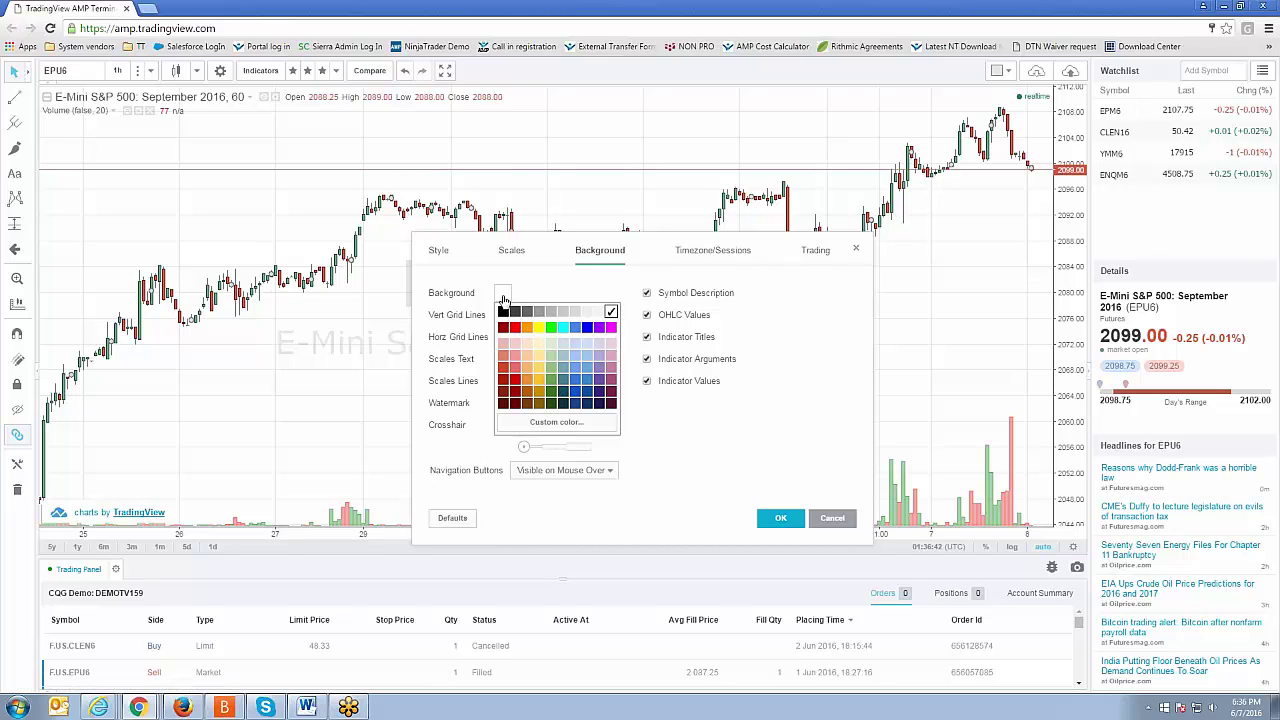
click(551, 311)
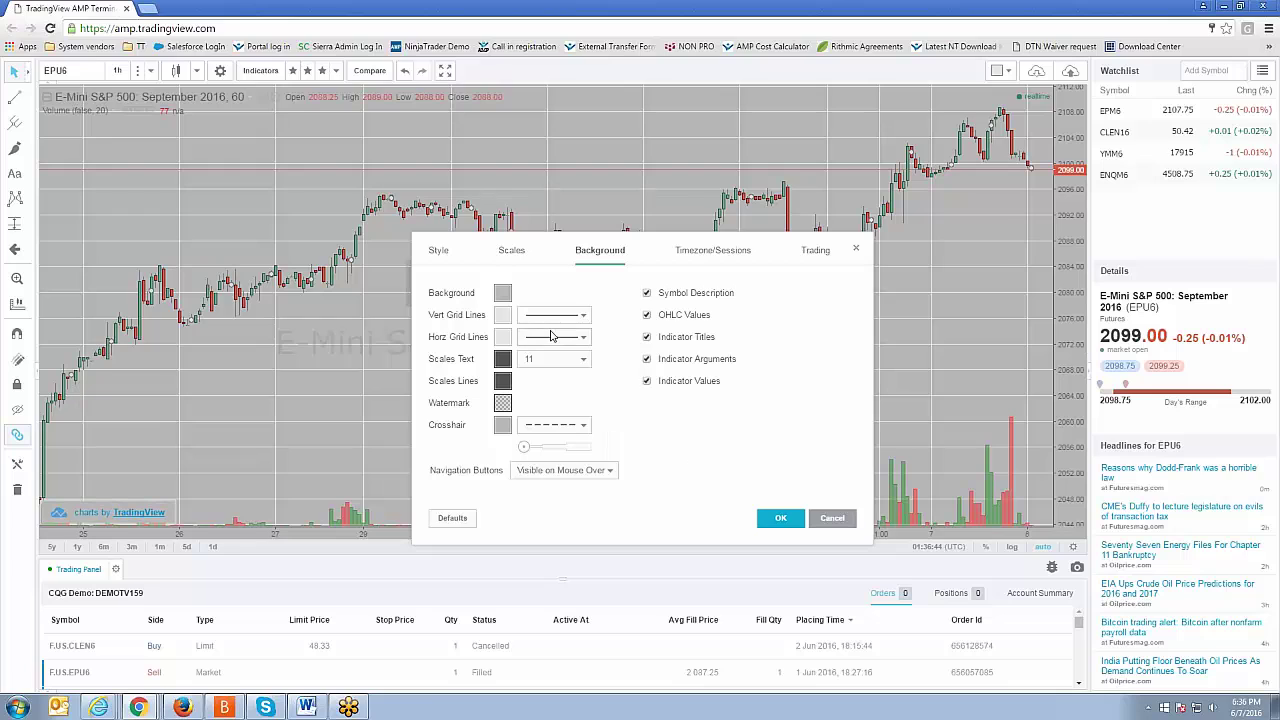
click(778, 519)
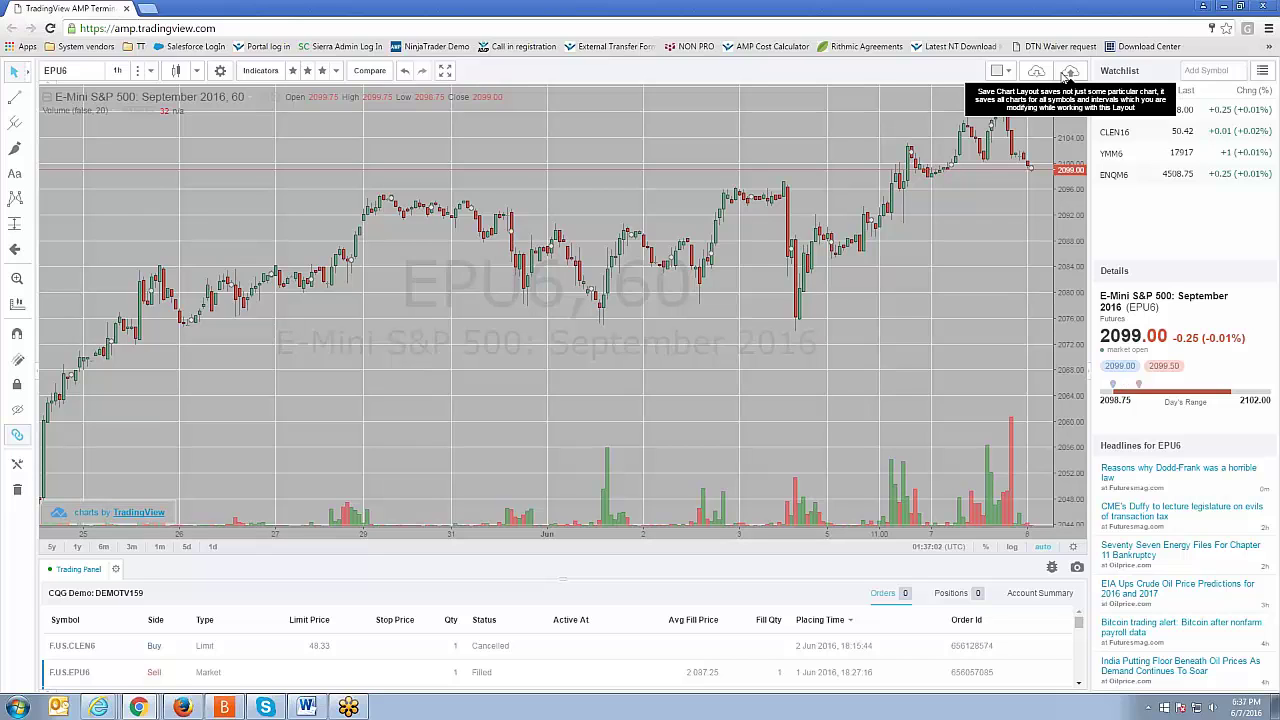
- Save the grey chart as a new layout named 6-7-2016
click(1070, 70)
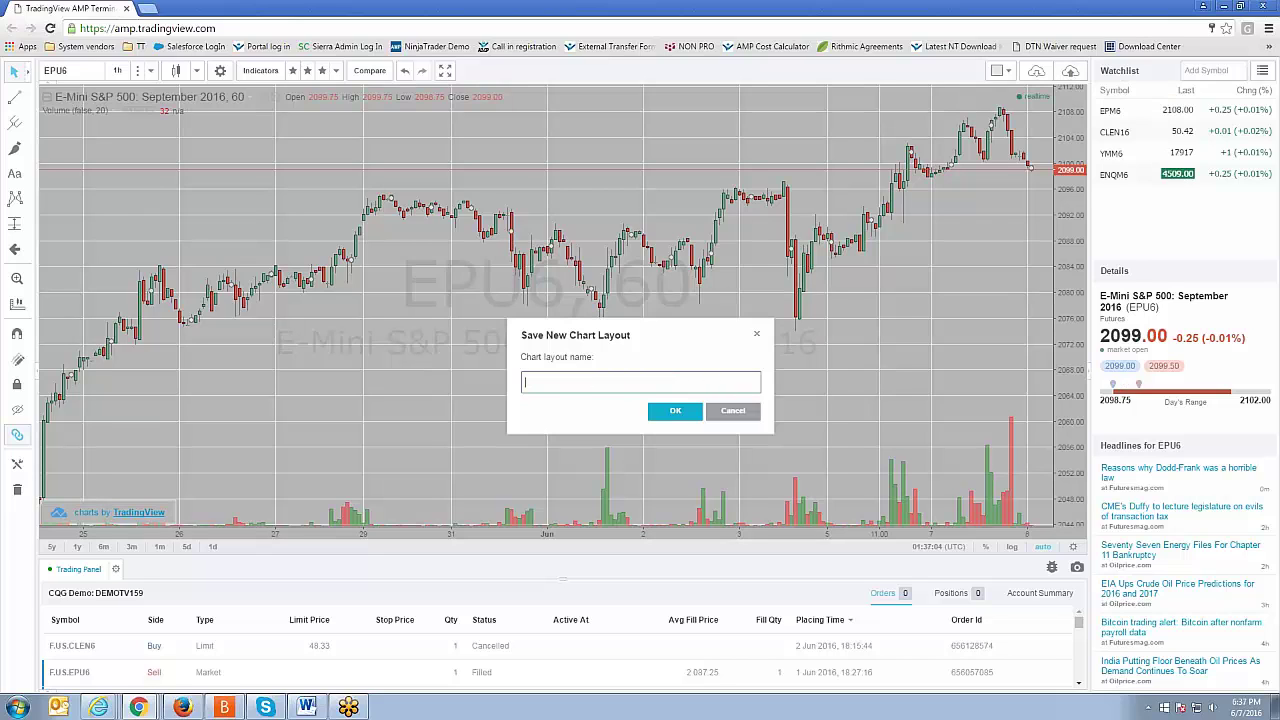
click(606, 384)
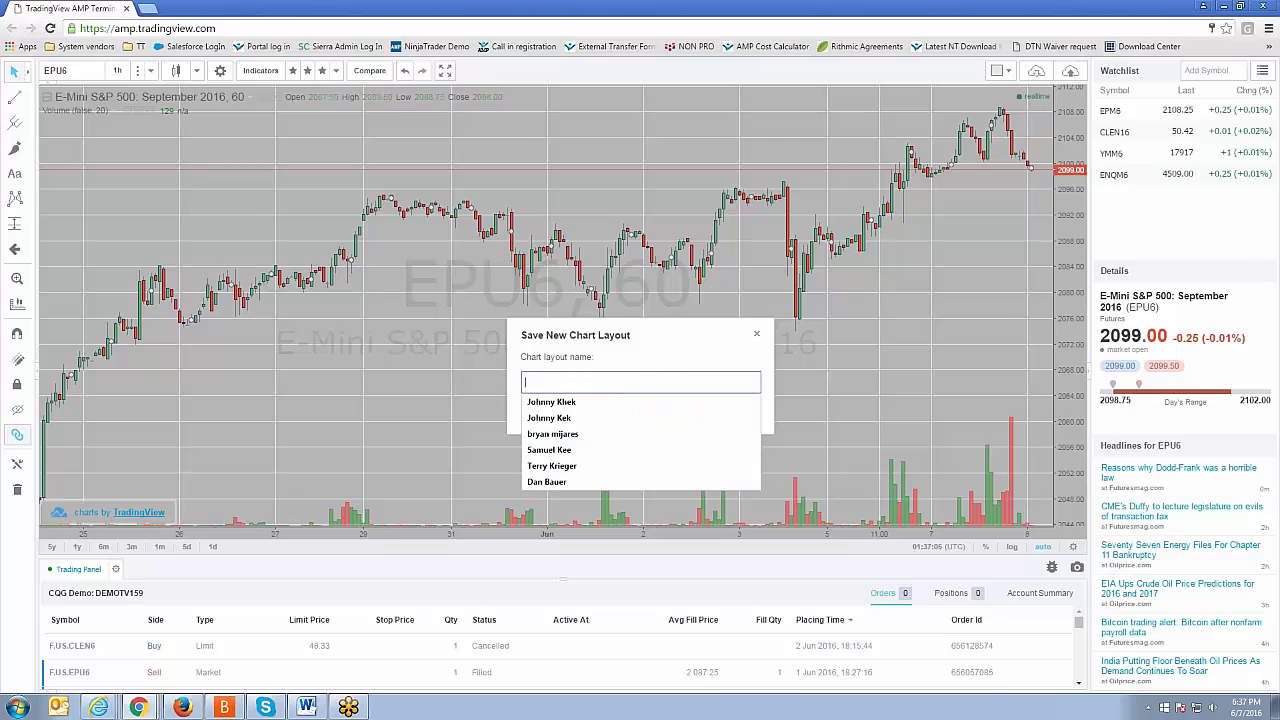
key(Escape)
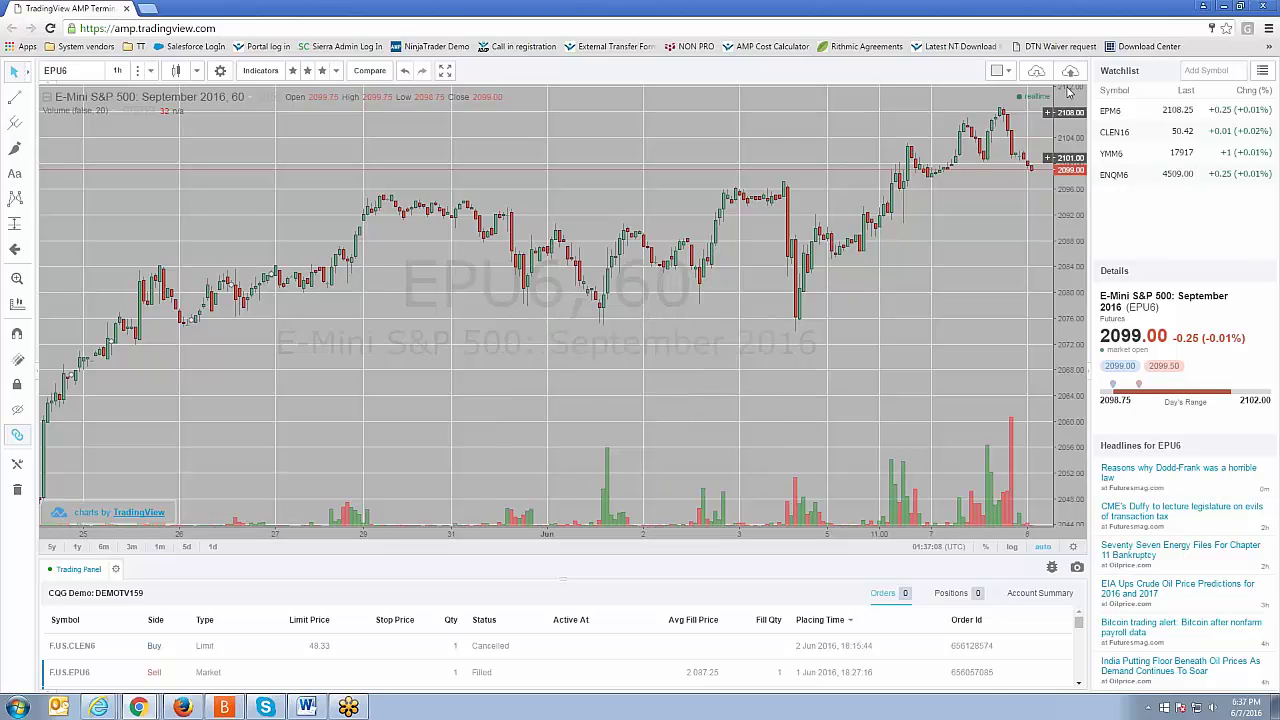
click(1070, 74)
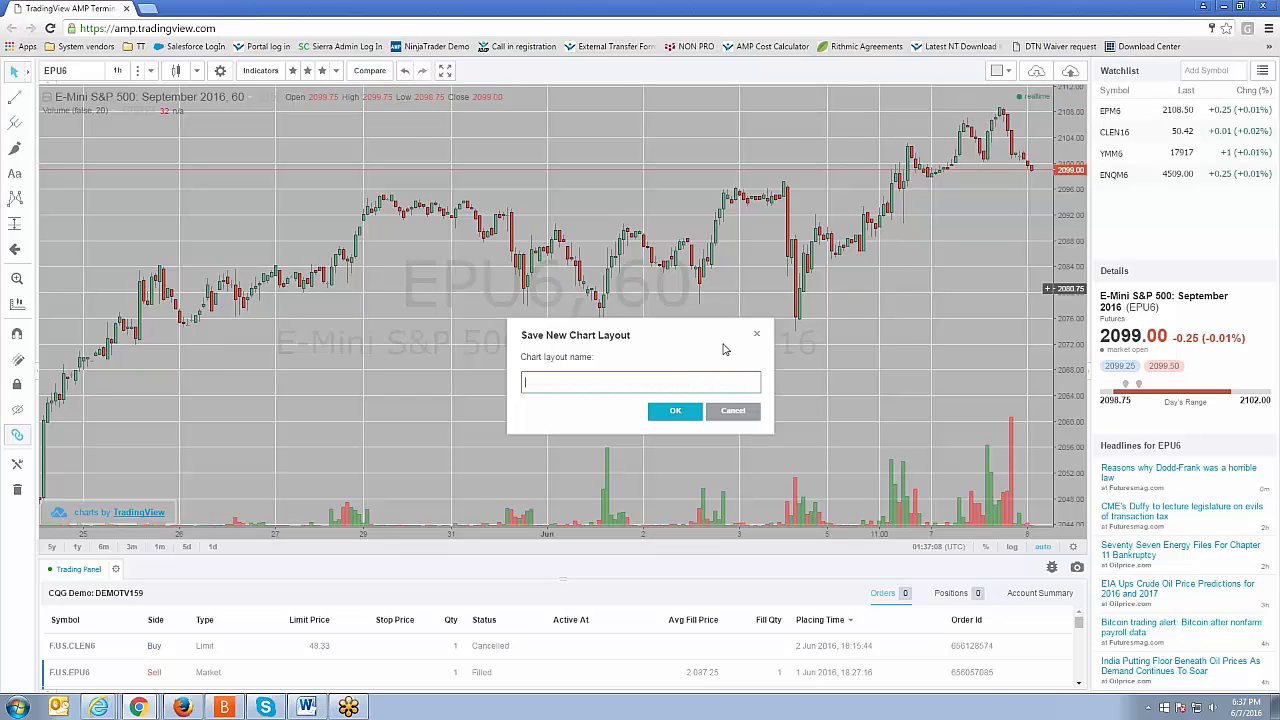
text(Gray)
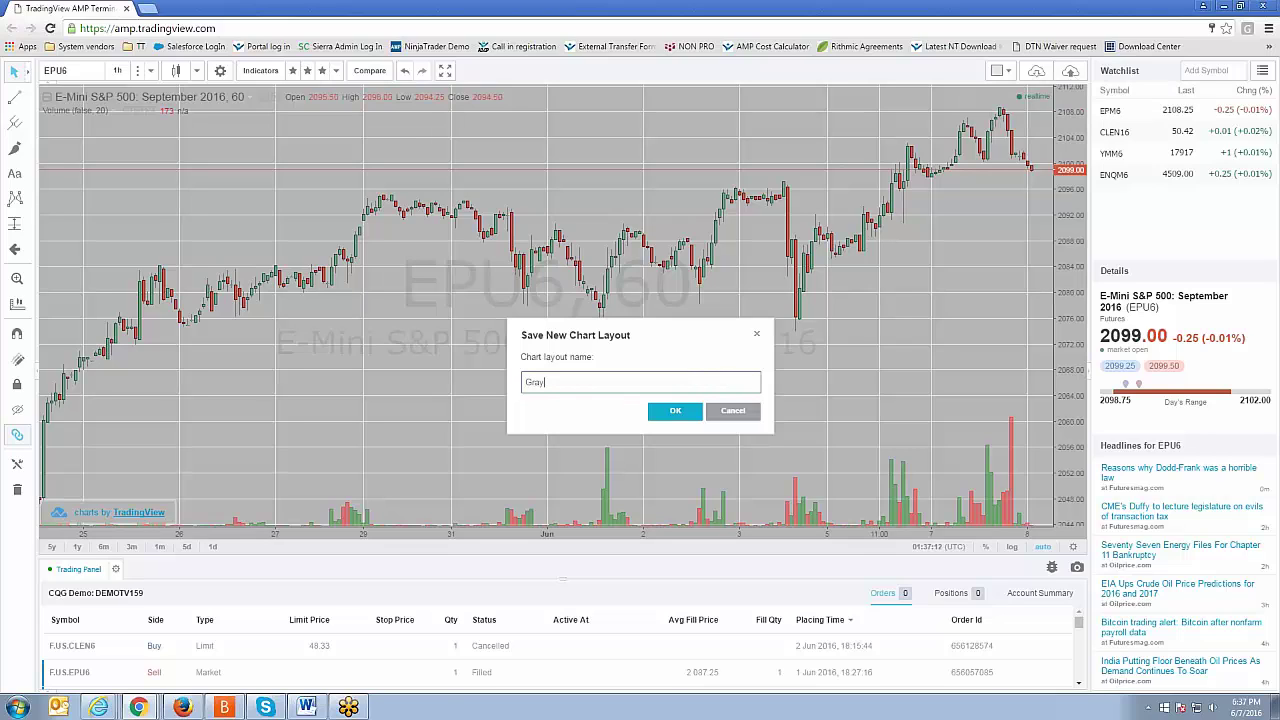
key(BackSpace)
key(BackSpace)
key(BackSpace)
key(BackSpace)
text(6-7-2016)
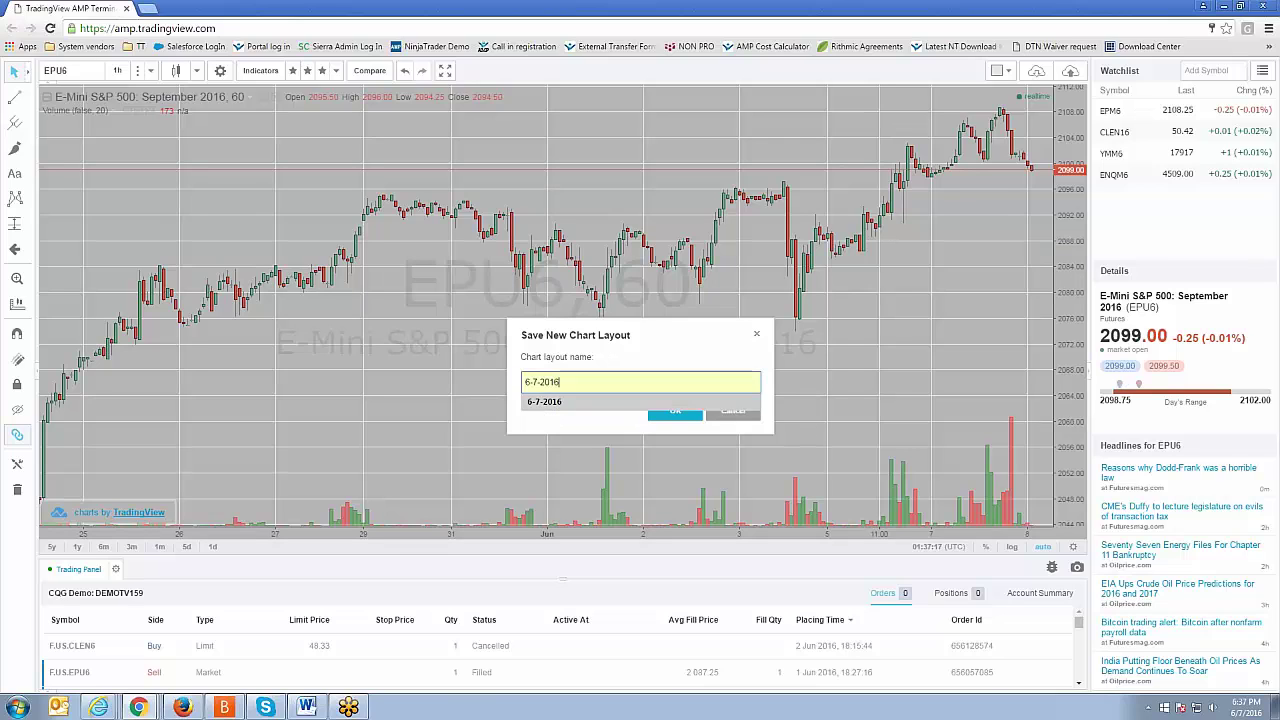
click(676, 414)
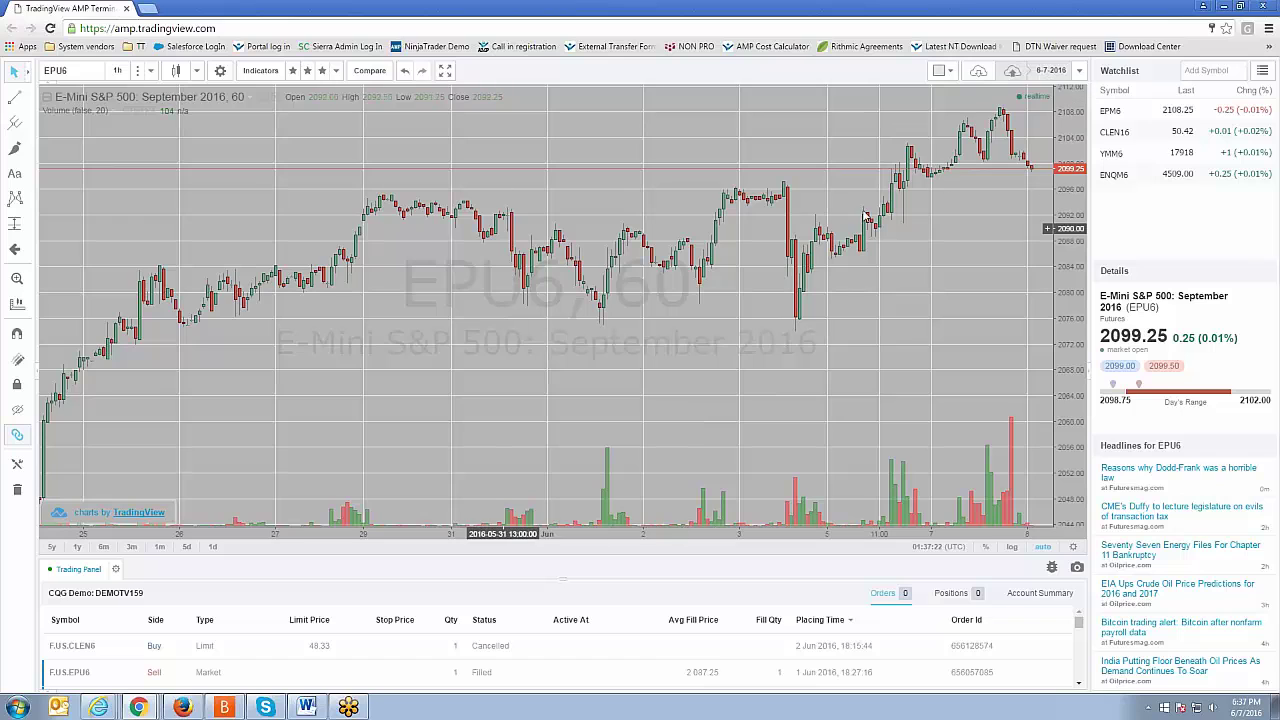
- Change the chart background from grey to light green in Chart Properties and confirm
right_click(522, 150)
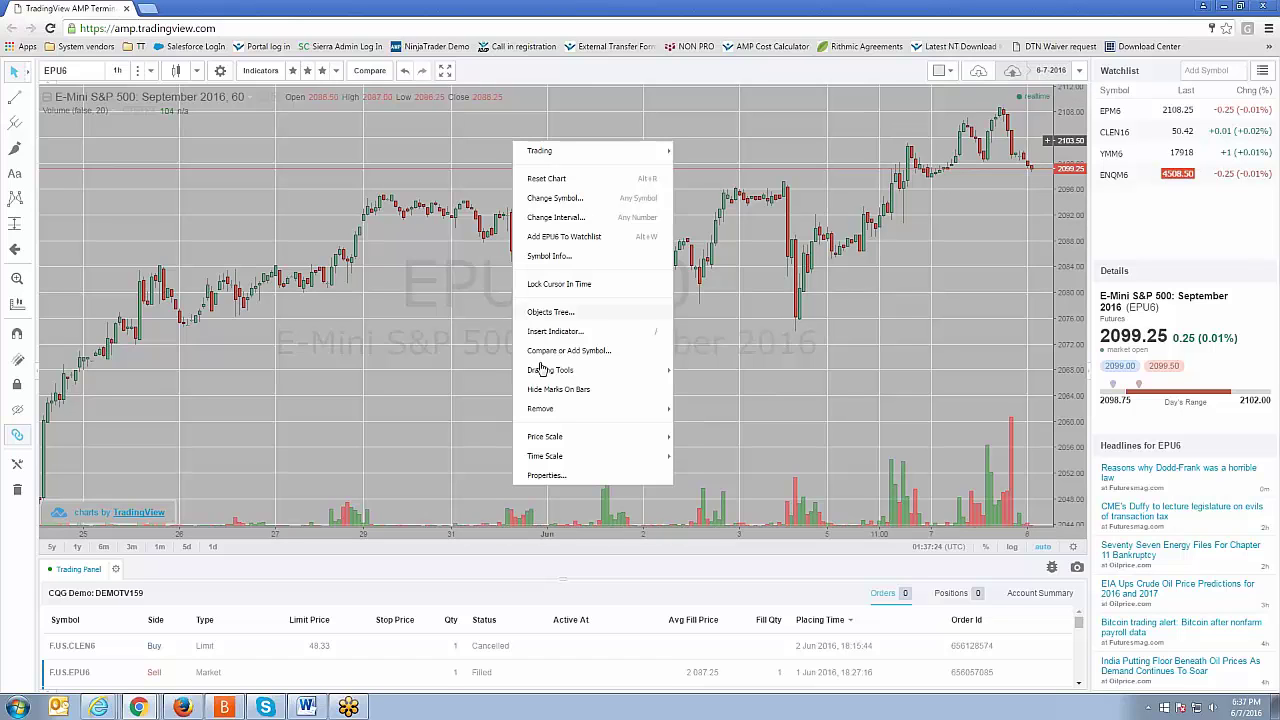
click(546, 474)
click(586, 254)
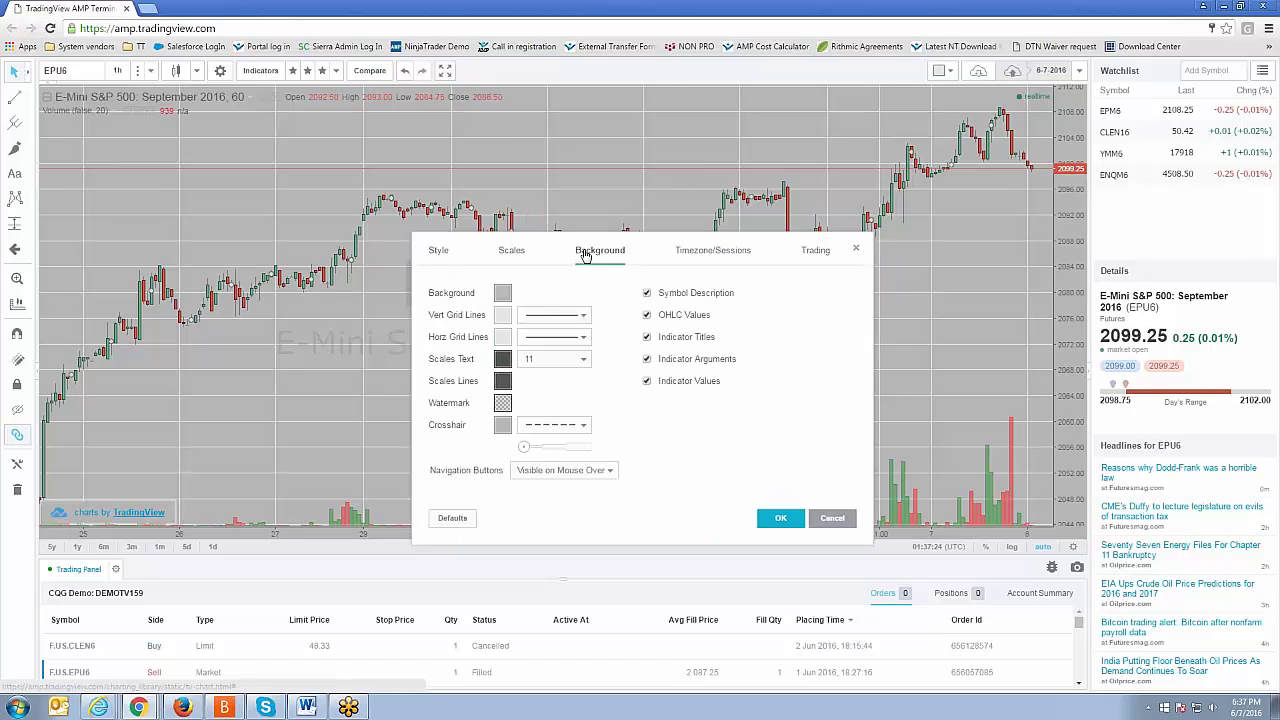
click(502, 292)
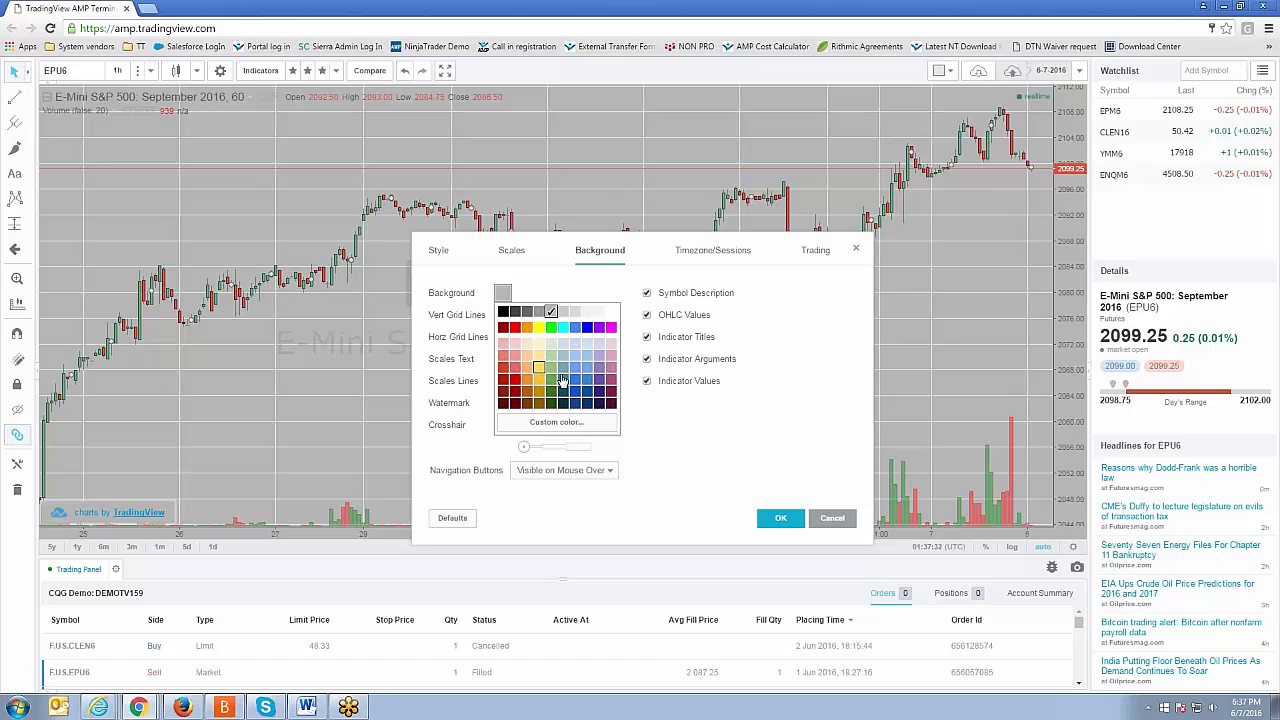
click(561, 358)
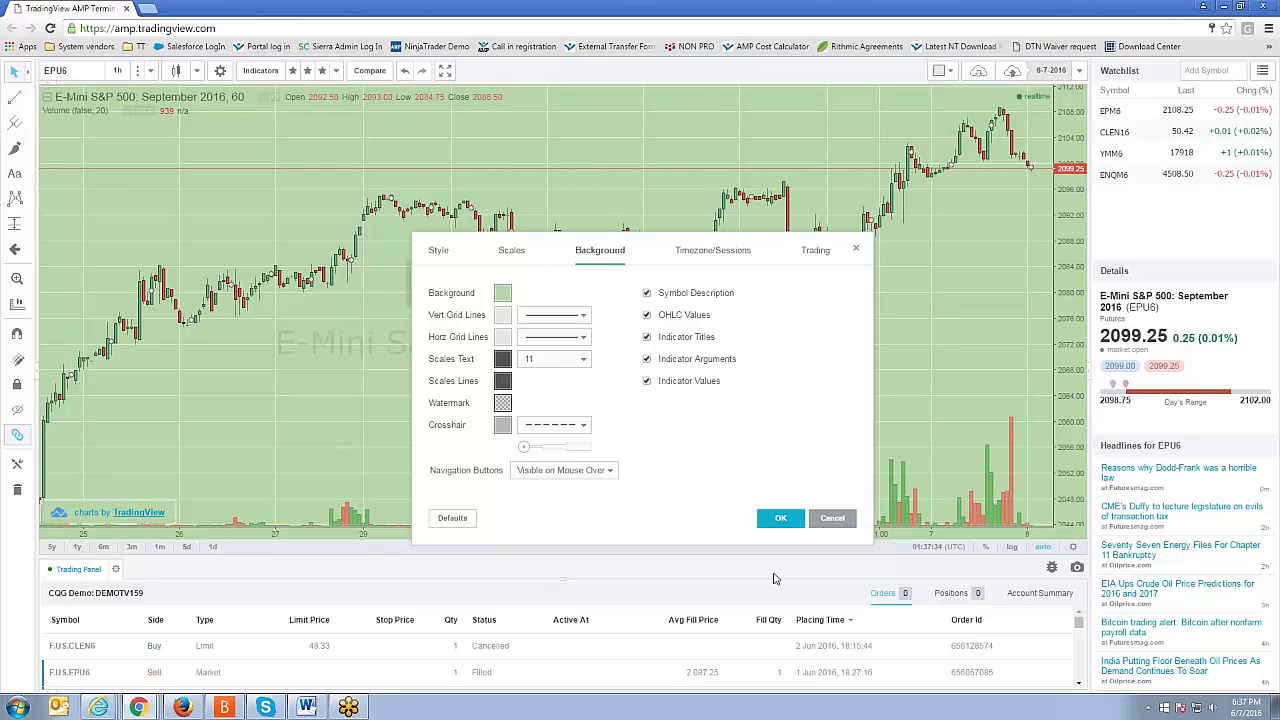
click(786, 519)
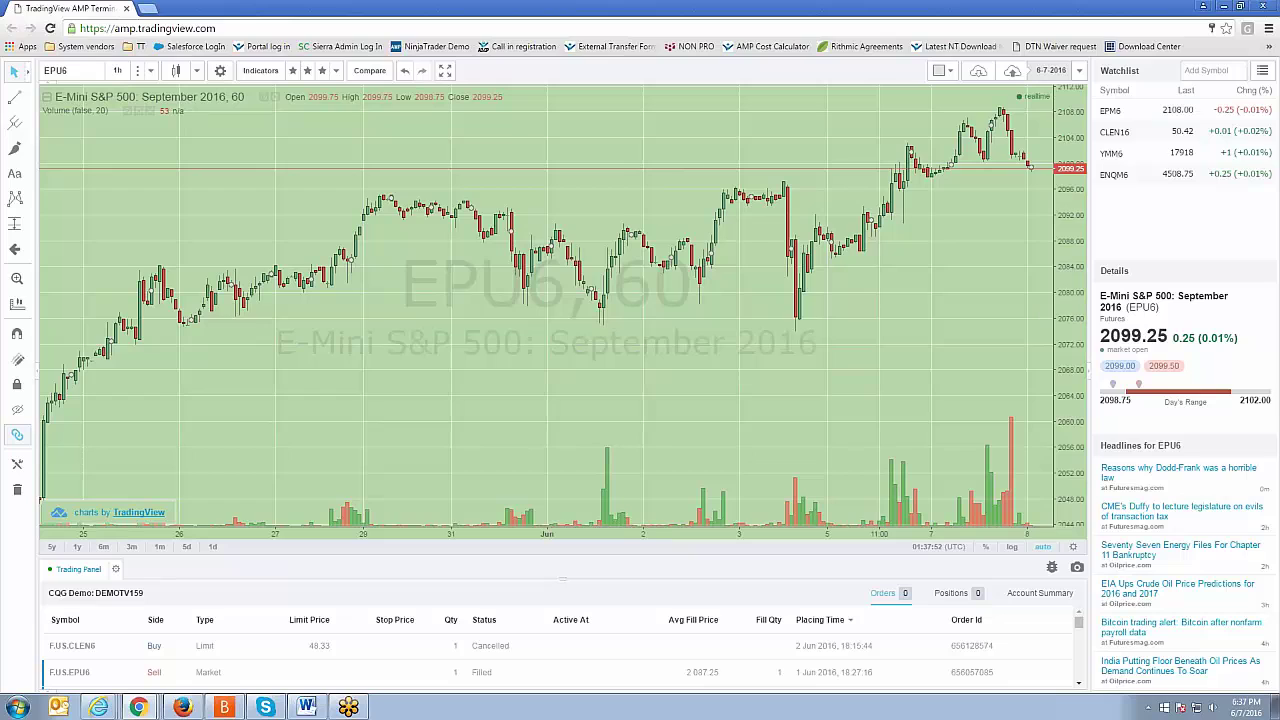
- Open the Save Chart Layout / Save As / Rename menu beside the cloud icon
click(1079, 70)
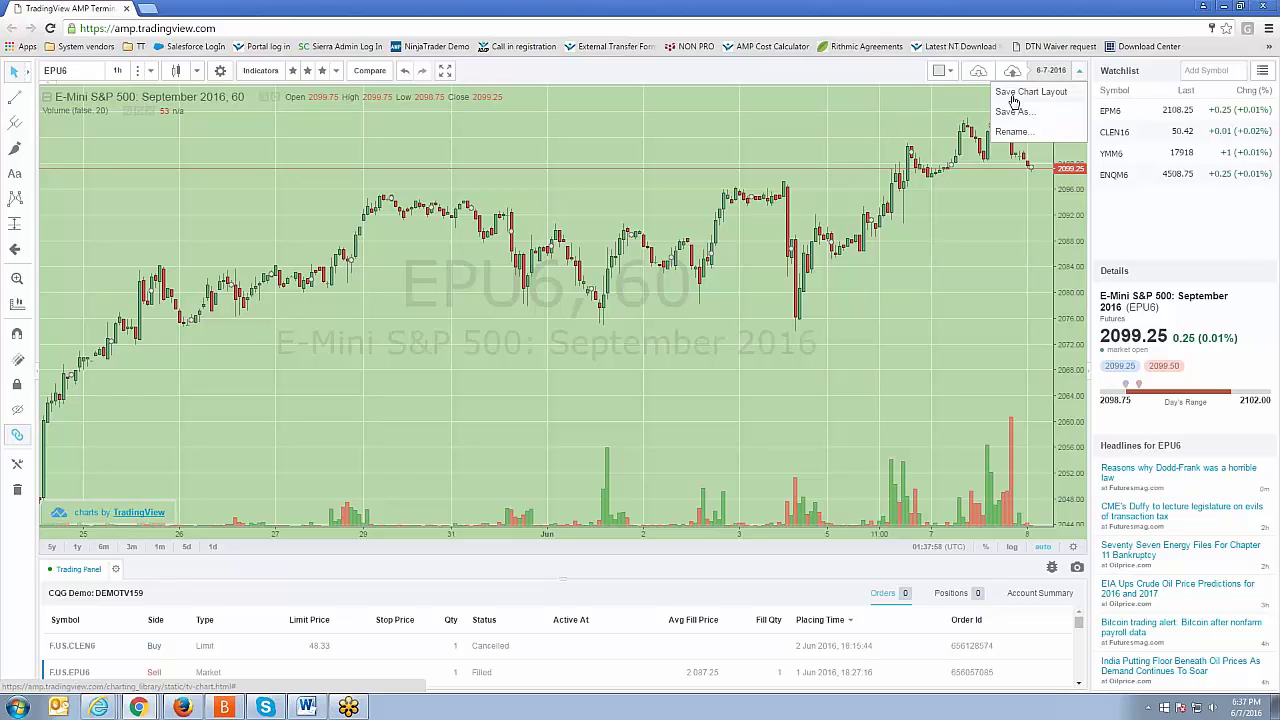
click(727, 141)
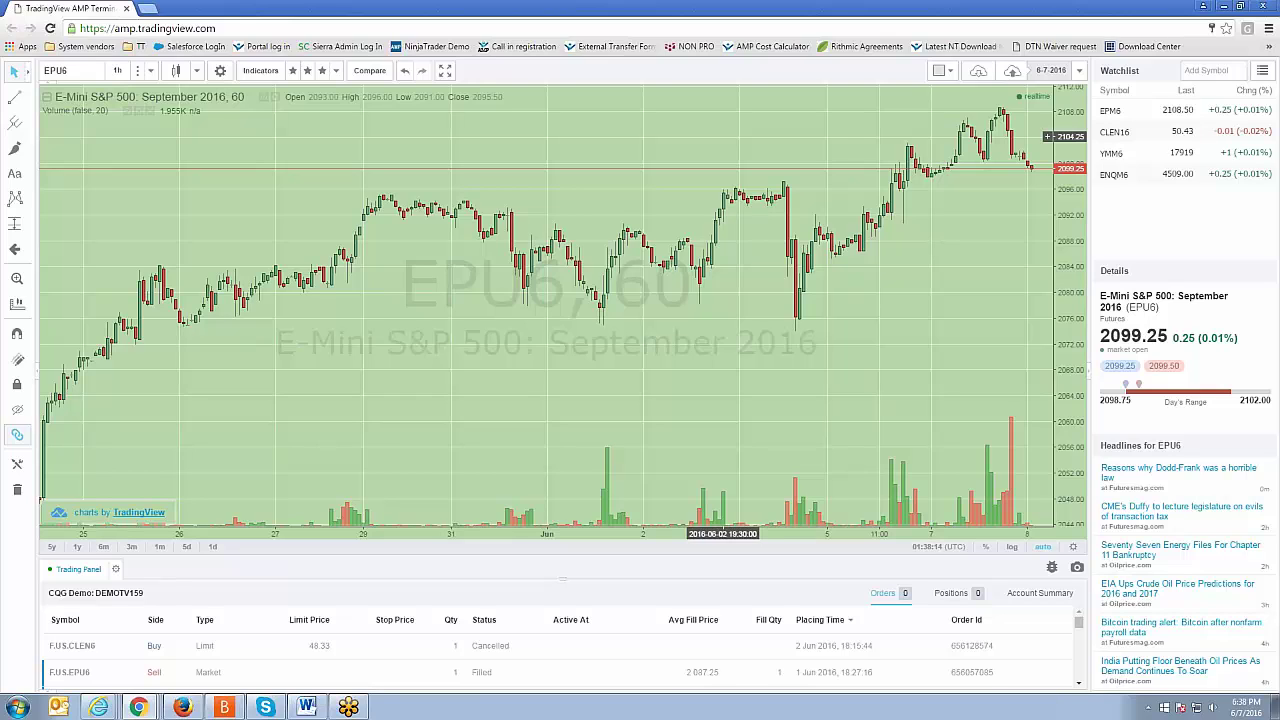
click(1076, 74)
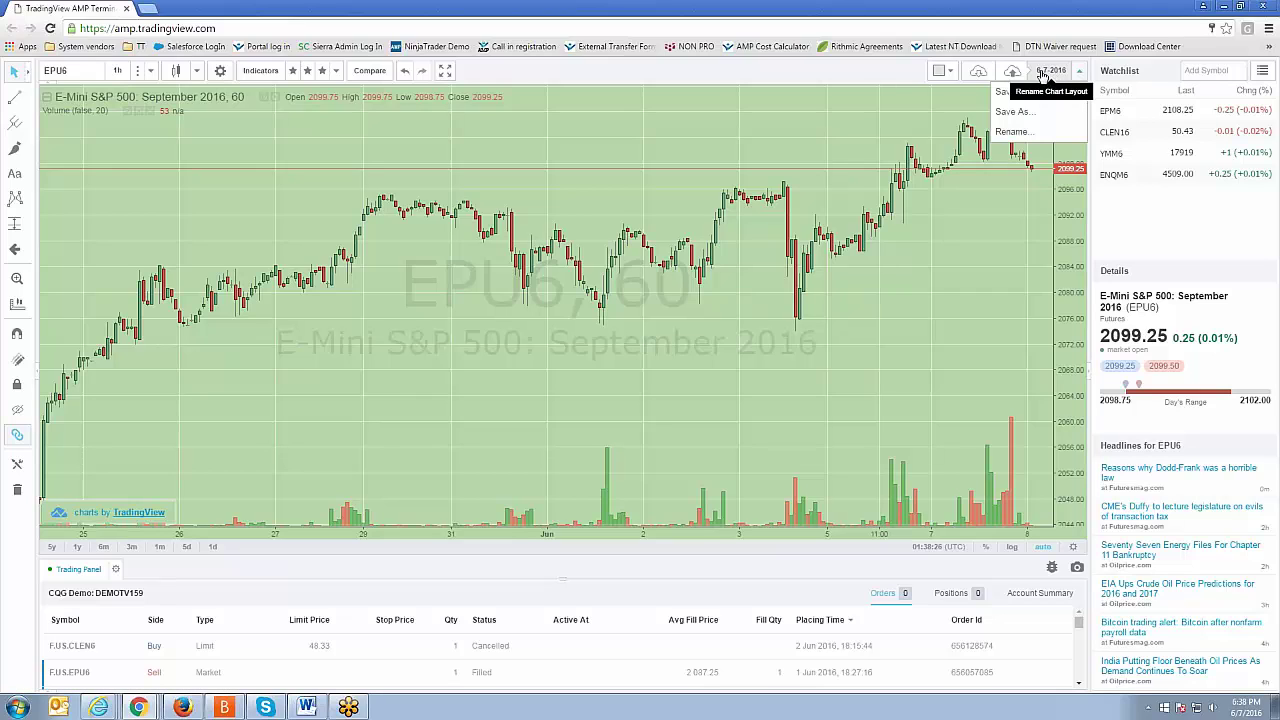
- Save a copy of the light green chart as a new layout named 'Green'
click(1012, 112)
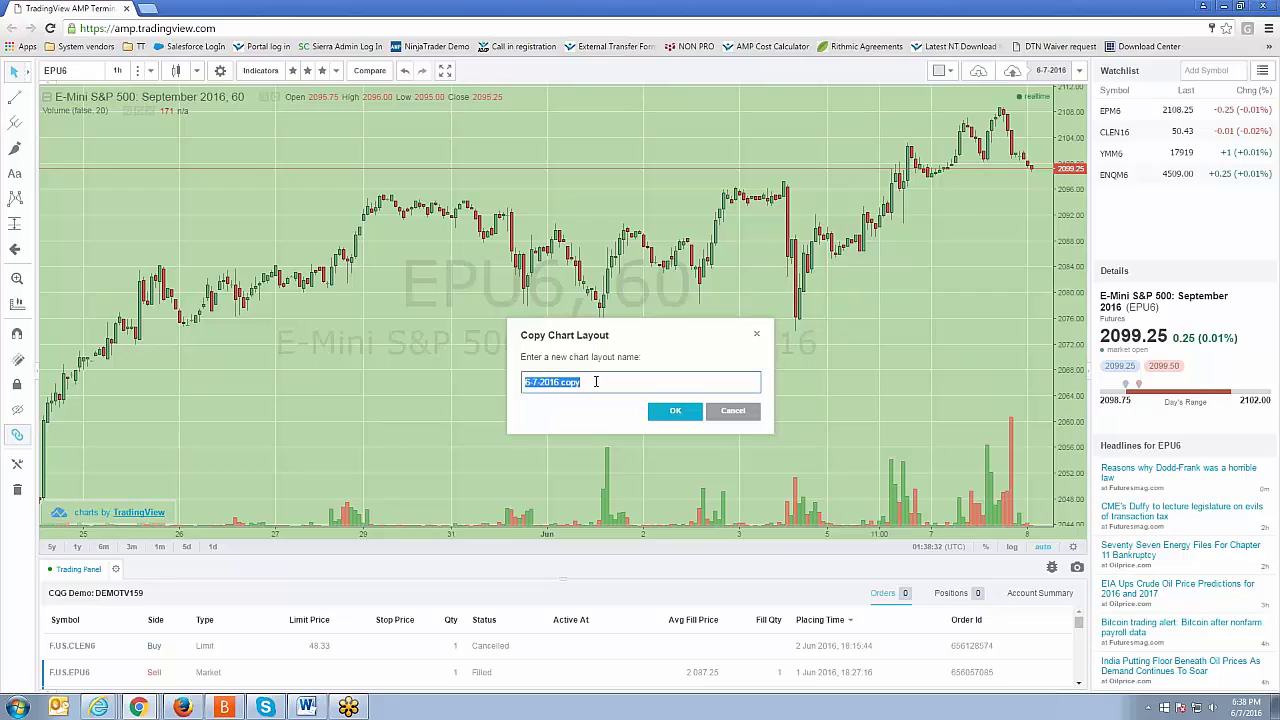
key(BackSpace)
text(Green)
click(678, 412)
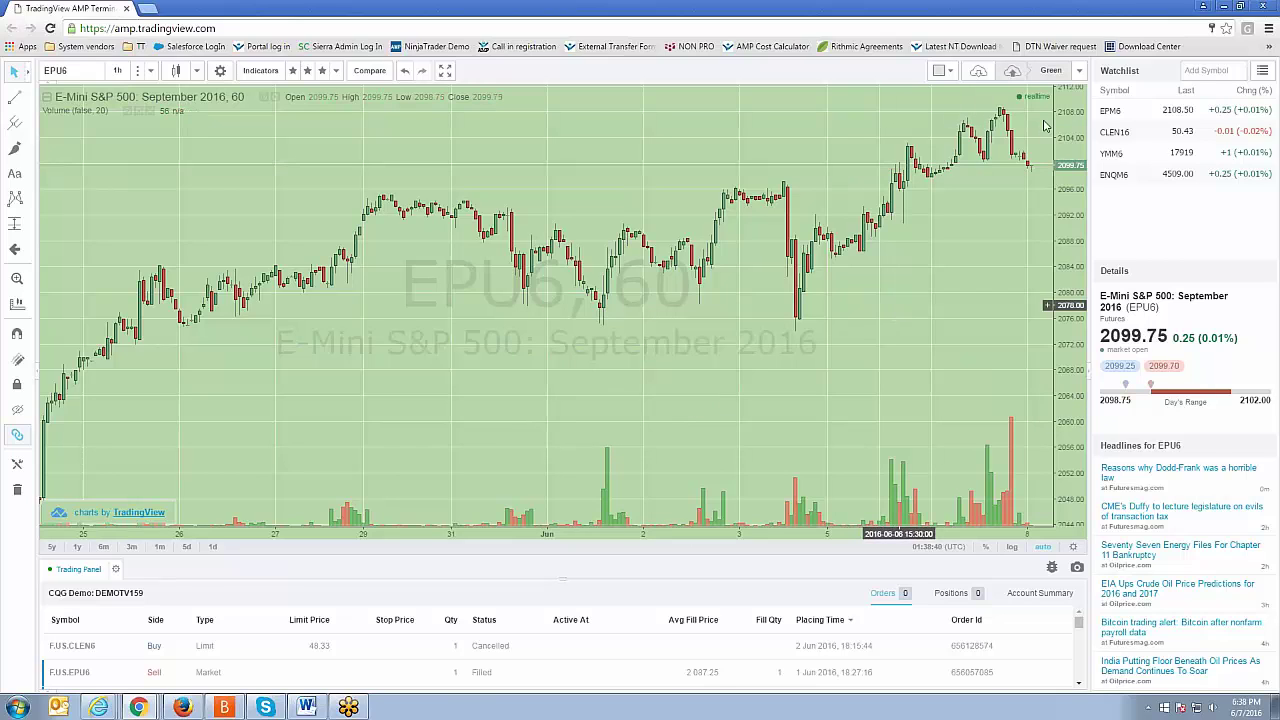
click(978, 70)
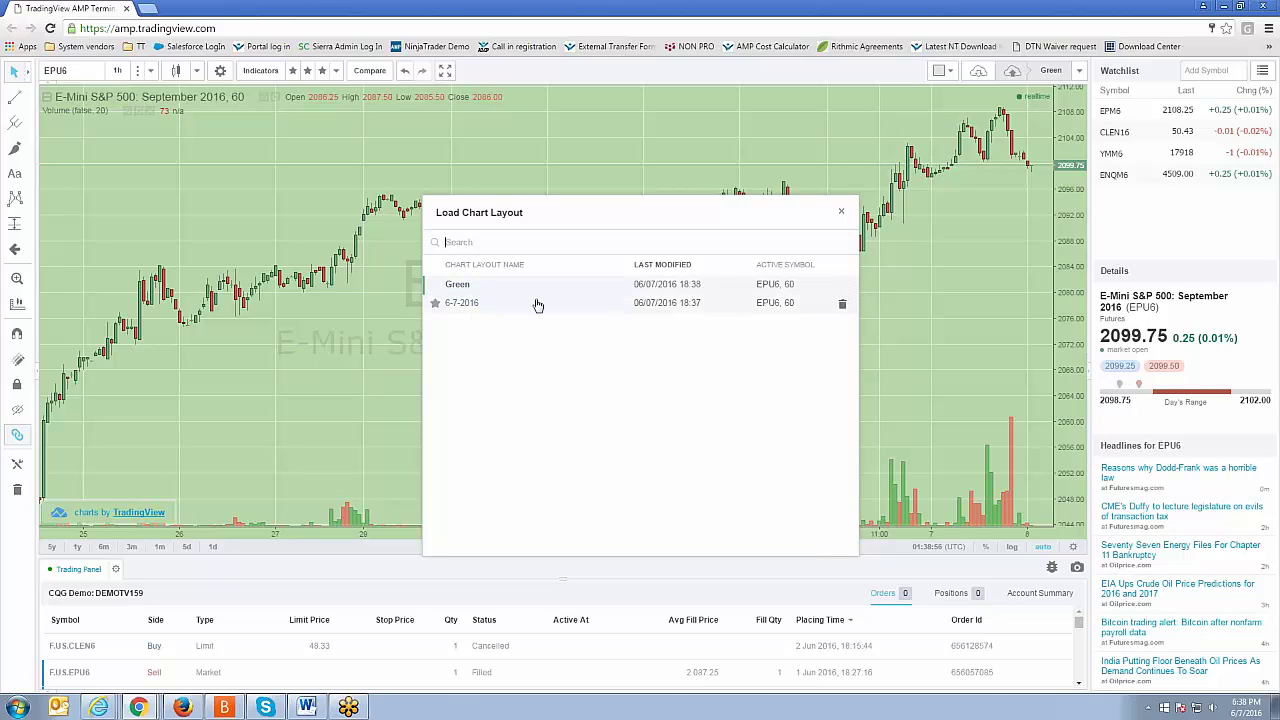
click(472, 302)
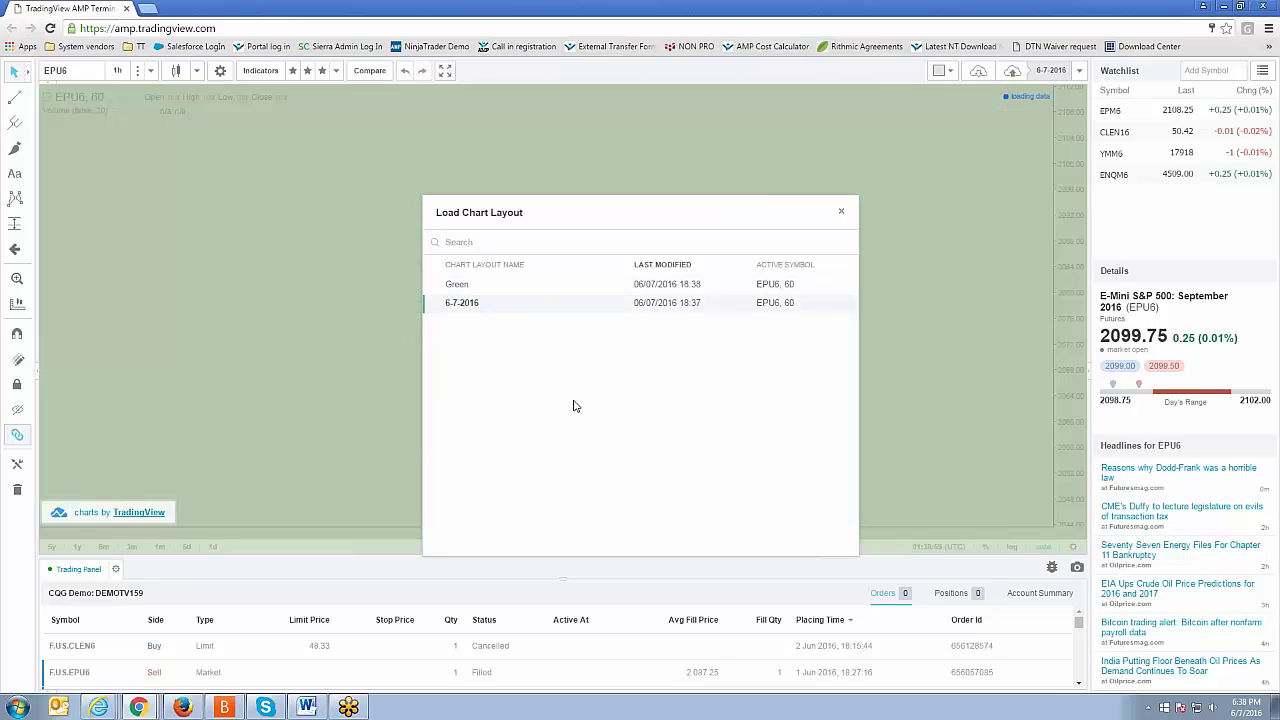
click(458, 288)
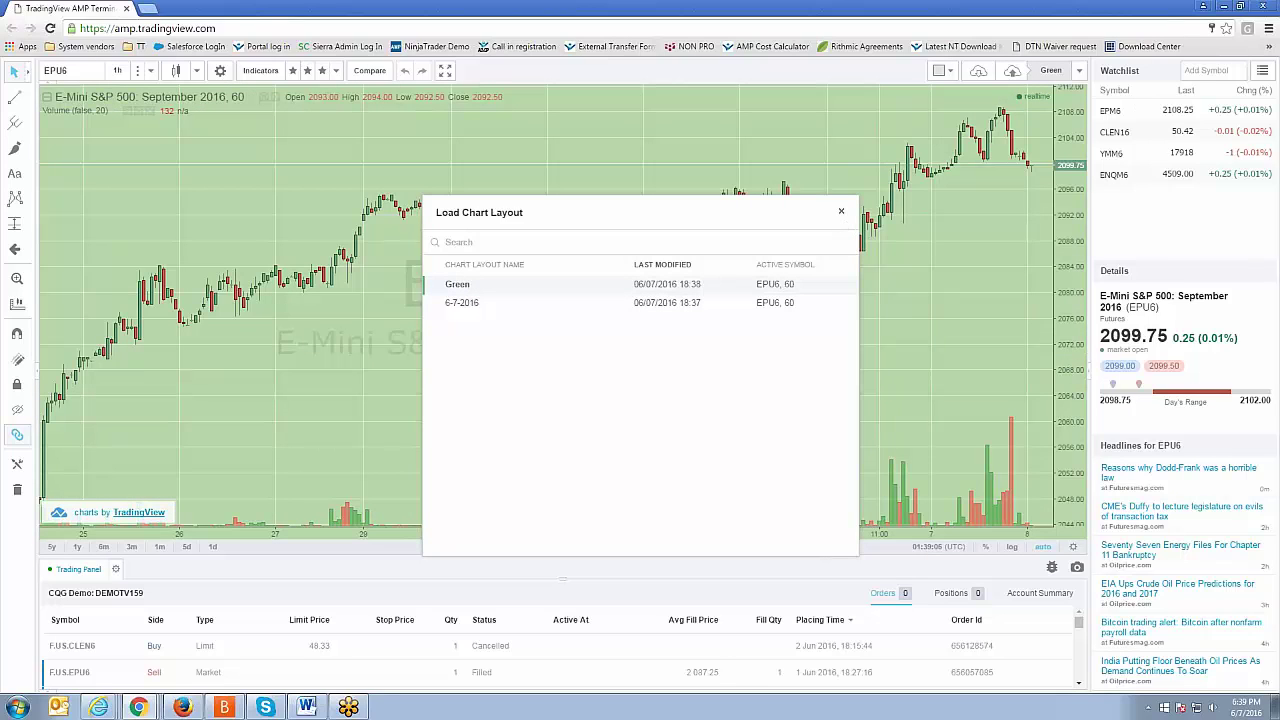
click(841, 211)
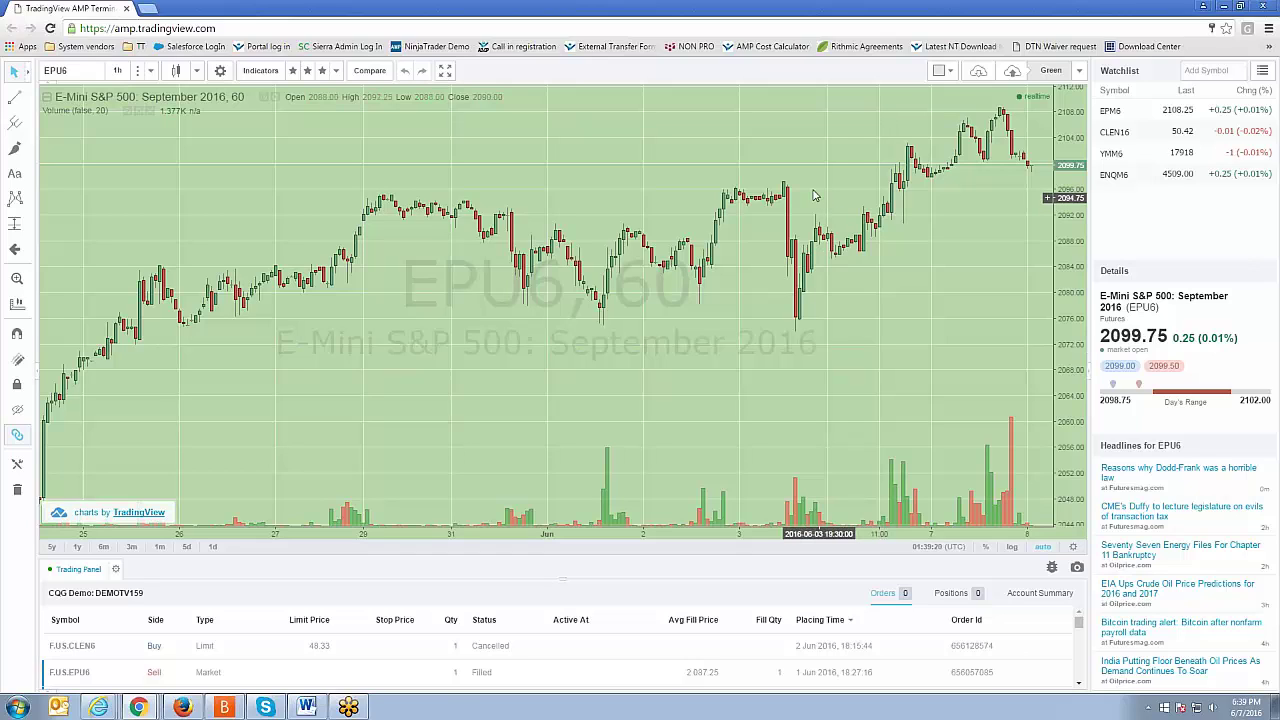
- Set rising candles to black and falling candles to white in Chart Properties
right_click(614, 177)
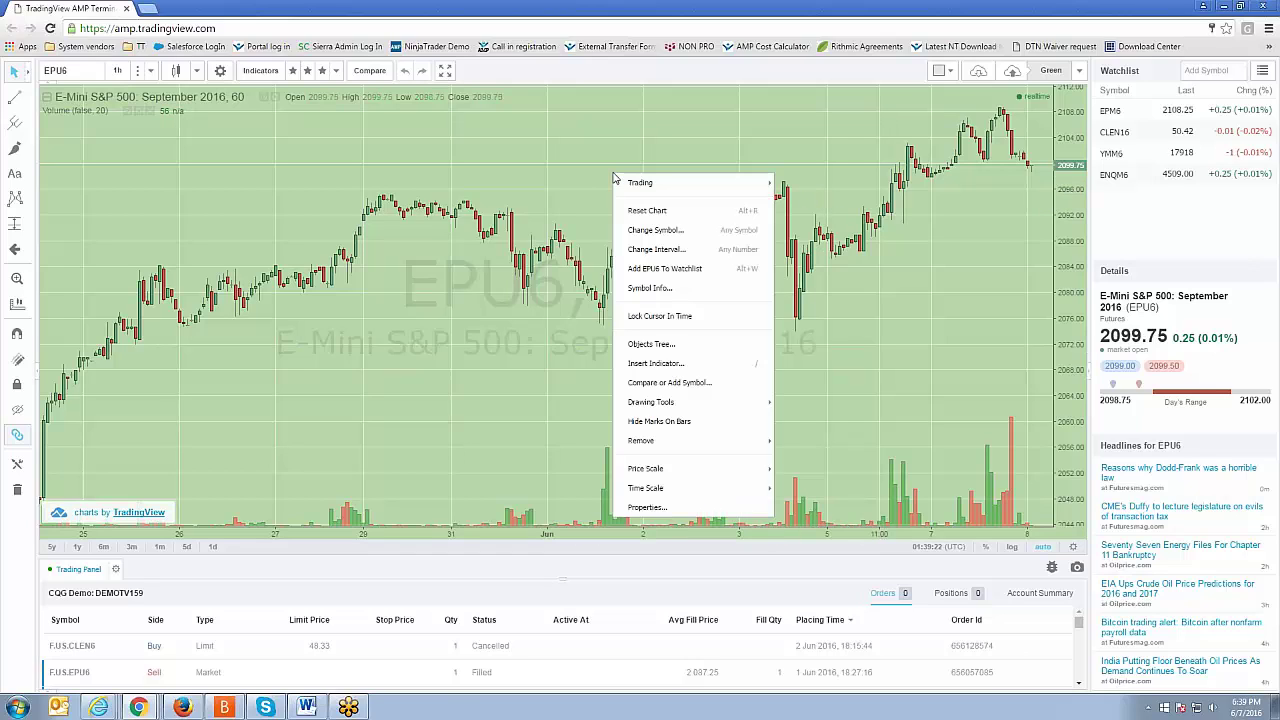
click(647, 507)
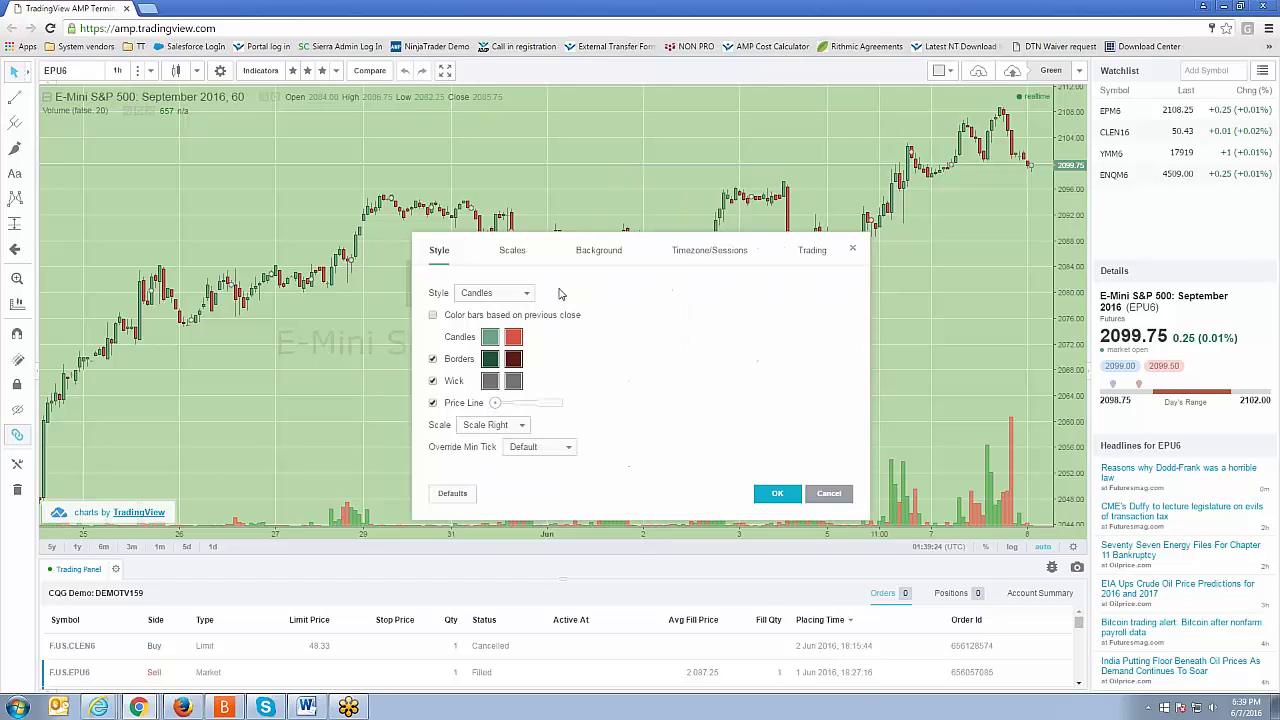
click(490, 337)
click(490, 355)
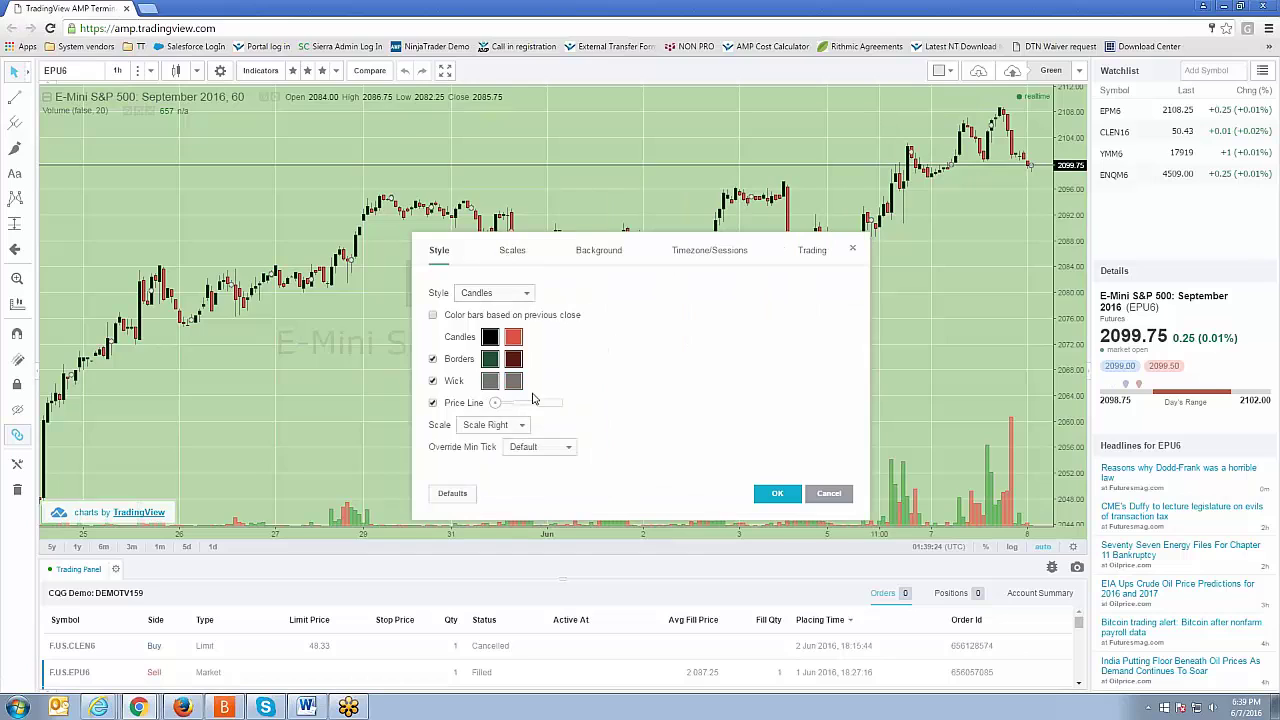
click(521, 342)
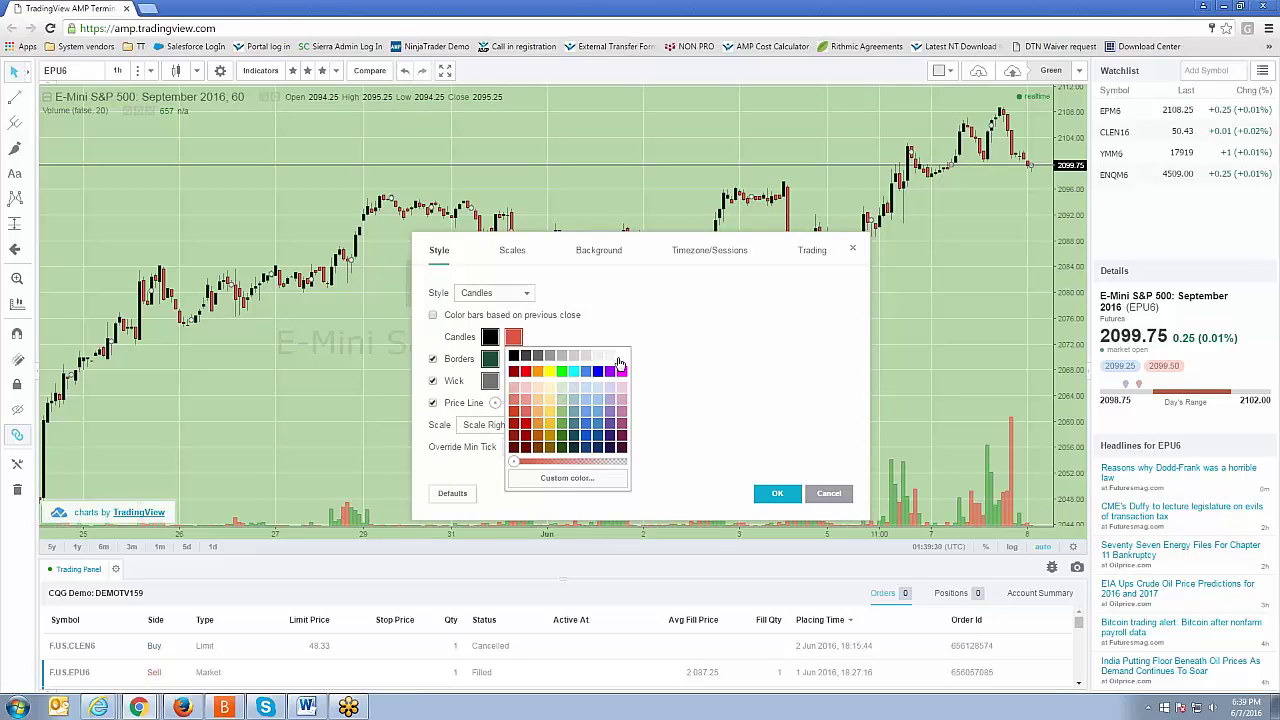
click(620, 358)
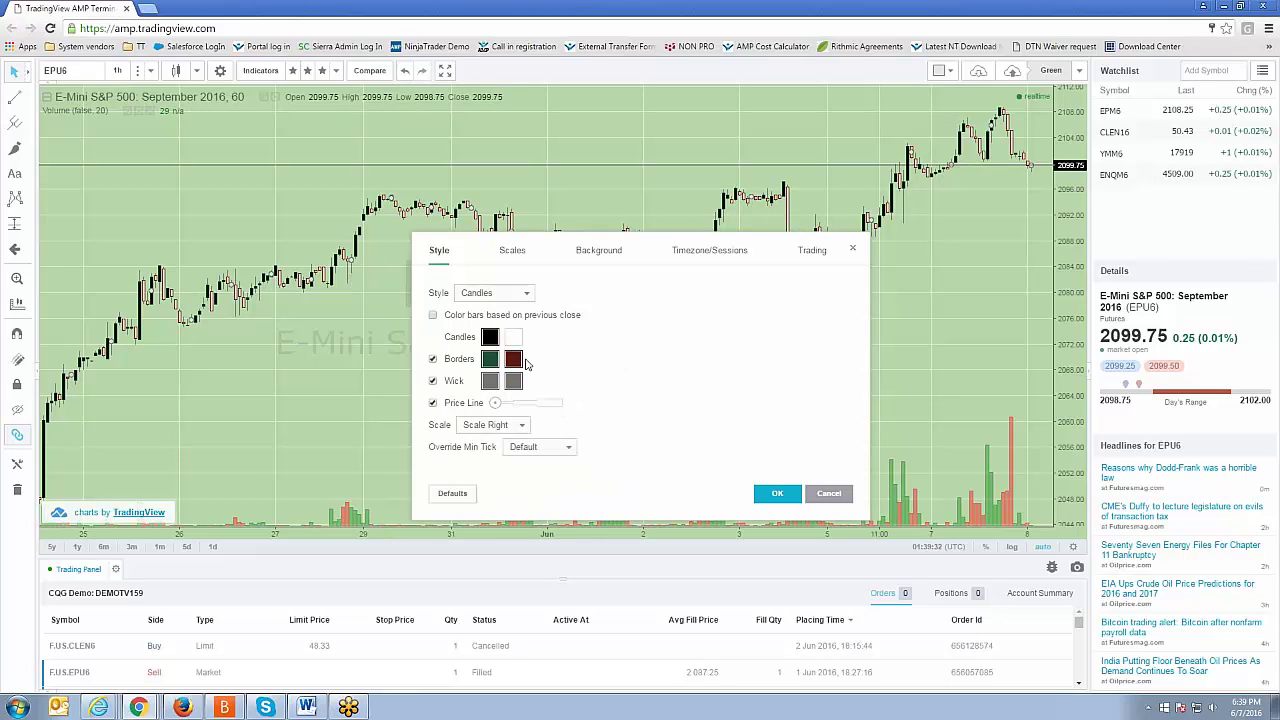
click(775, 495)
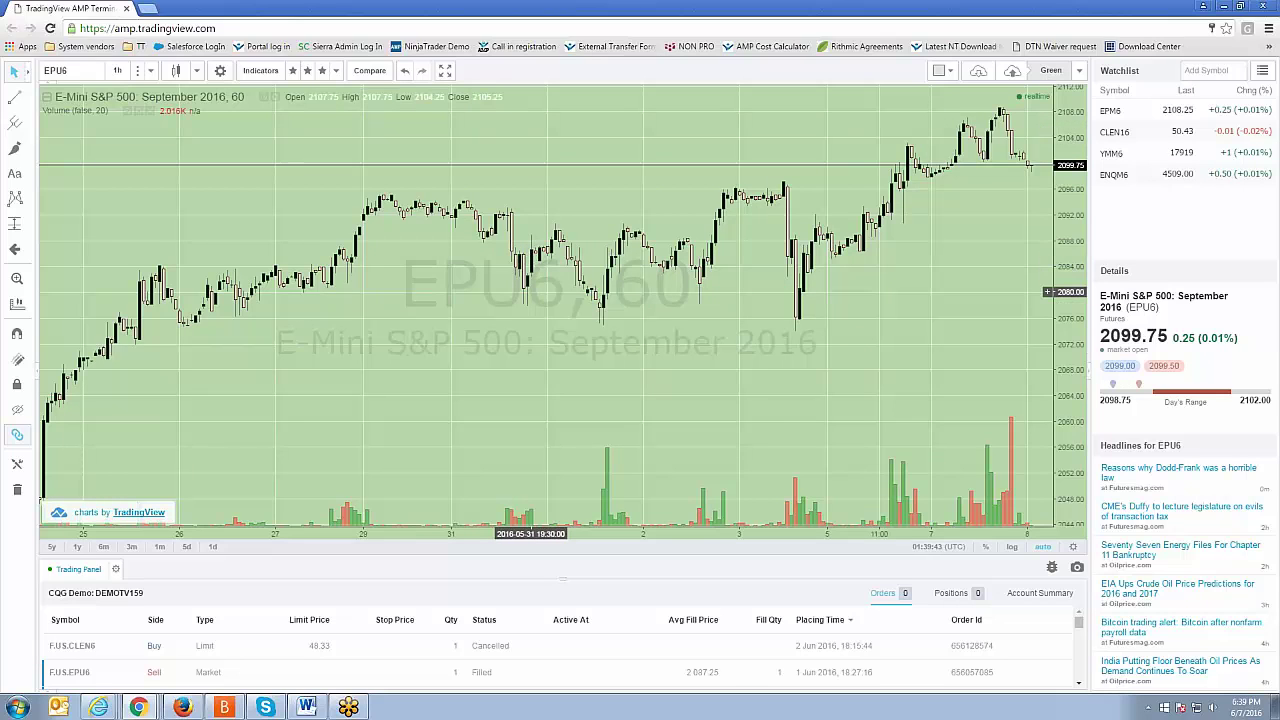
- Save the new candle colours into the Green layout and open the Load Chart Layout list
click(1079, 70)
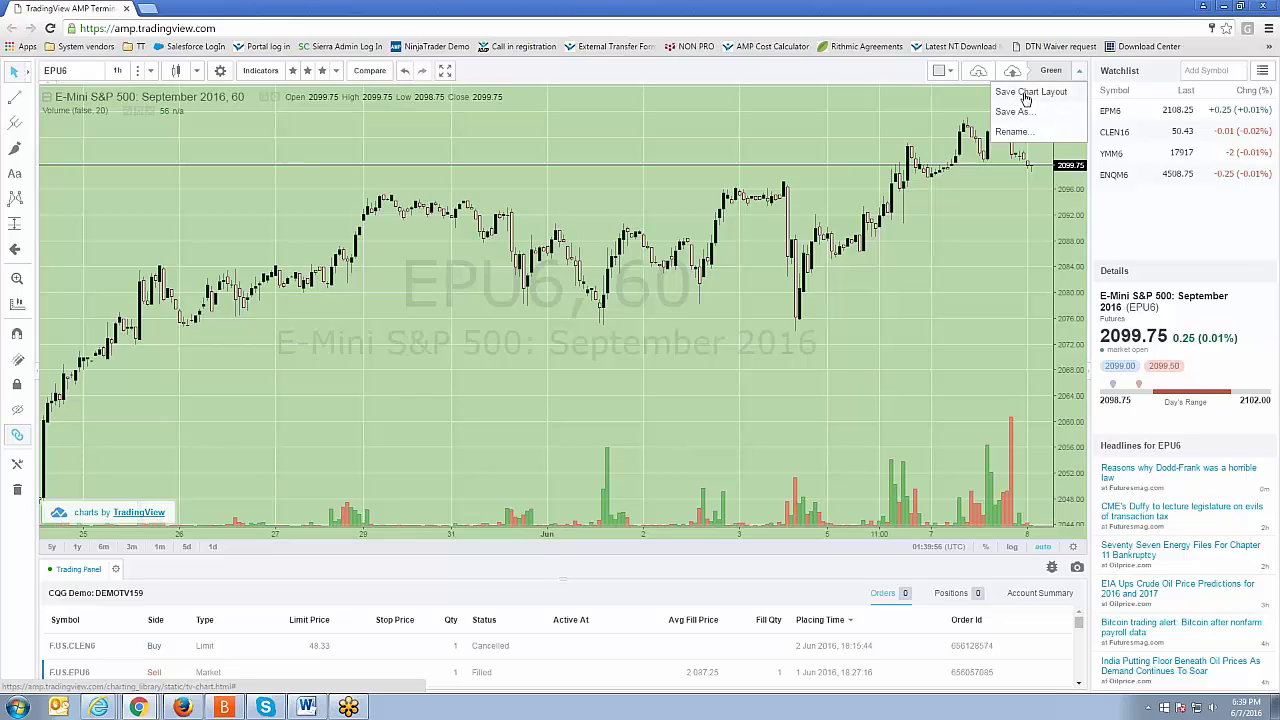
click(1025, 97)
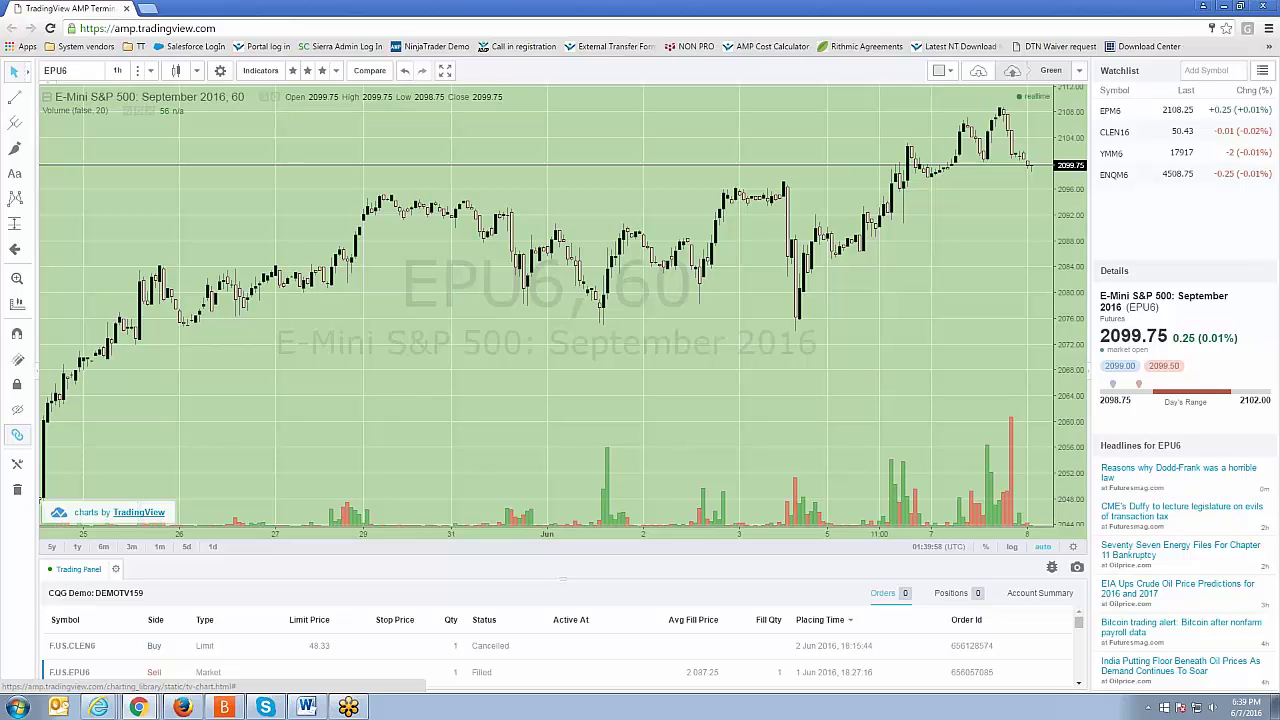
click(980, 71)
- Load 6-7-2016, switch back to Green, close the list, and open the save-layout options
click(465, 308)
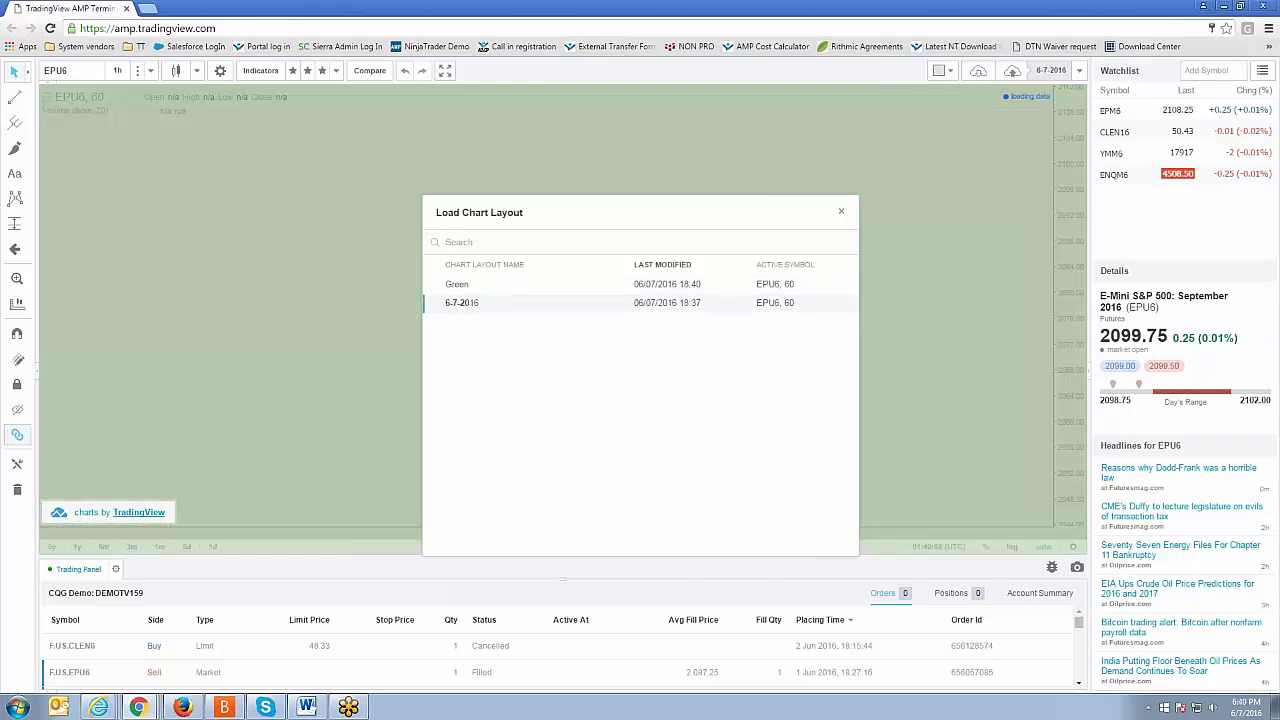
click(460, 285)
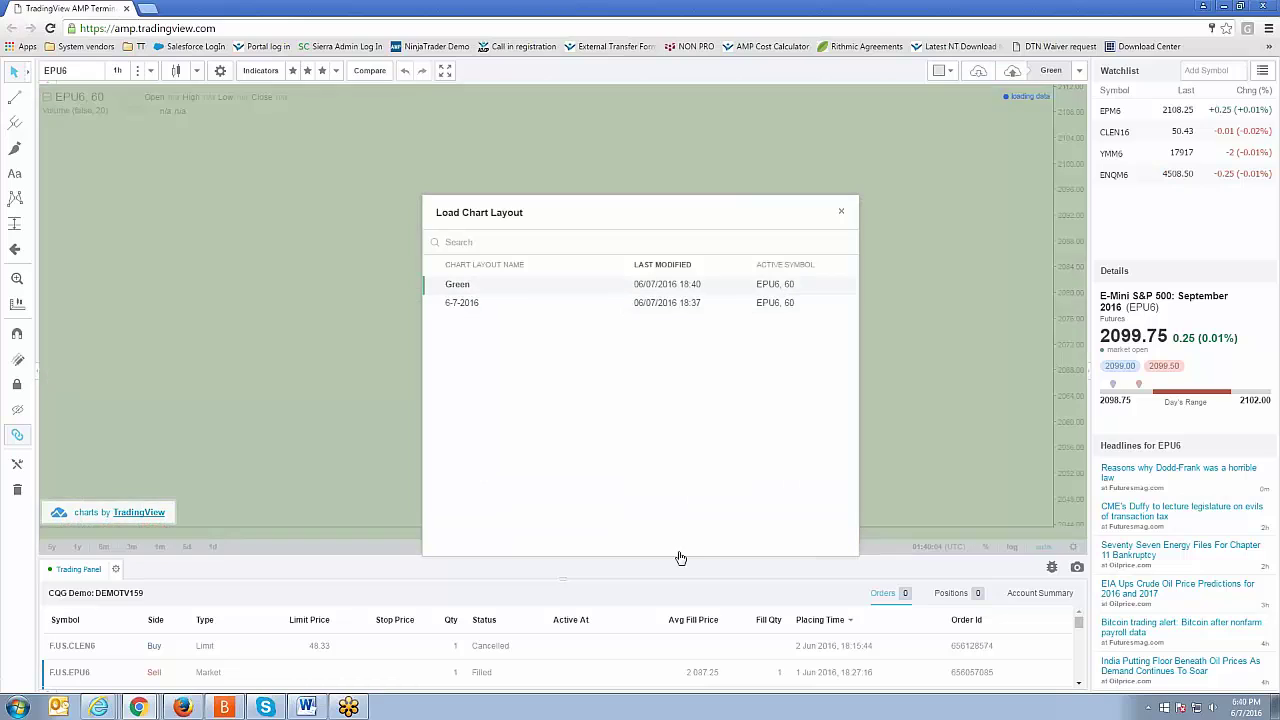
click(841, 211)
click(1080, 74)
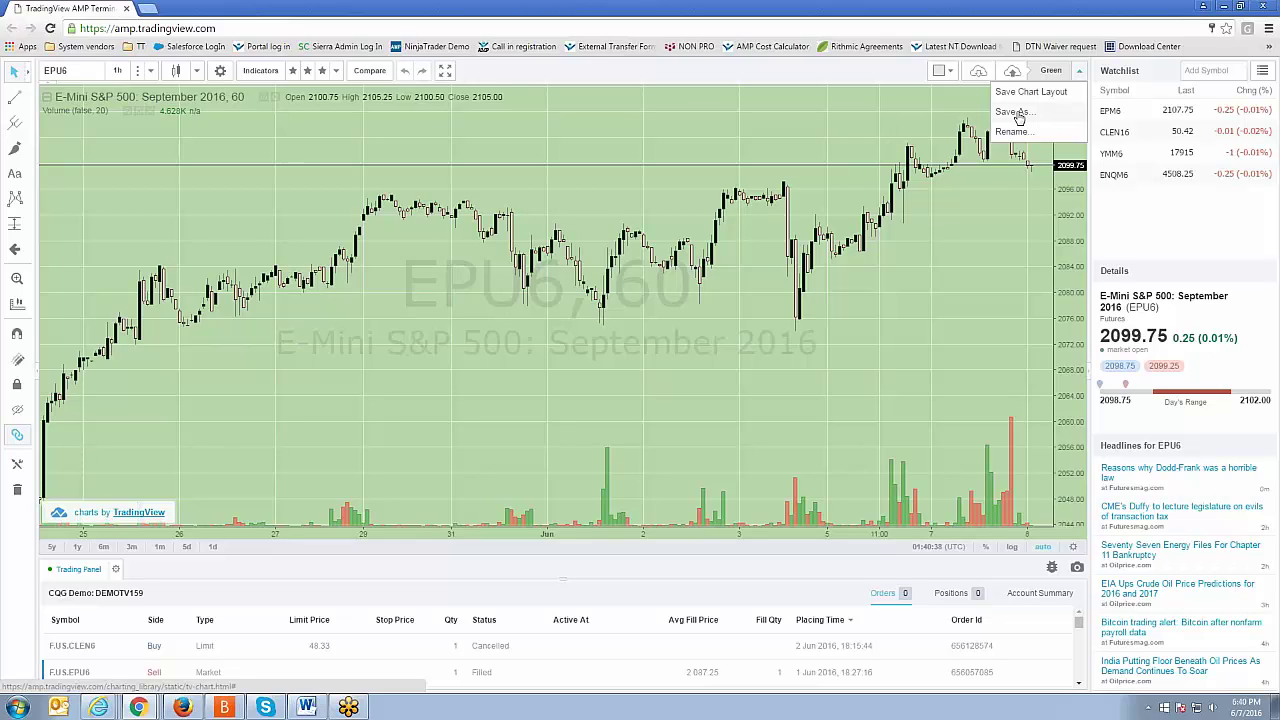
- Change the chart background to light blue in Chart Properties
right_click(628, 137)
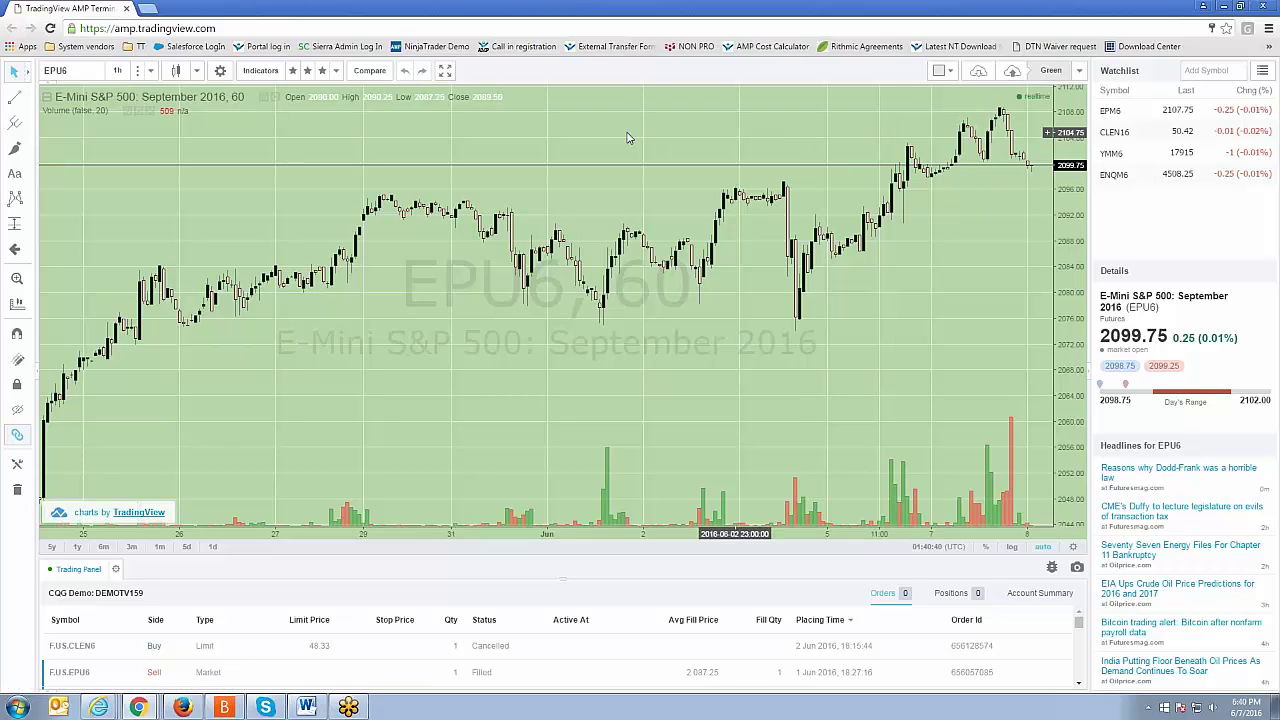
click(674, 467)
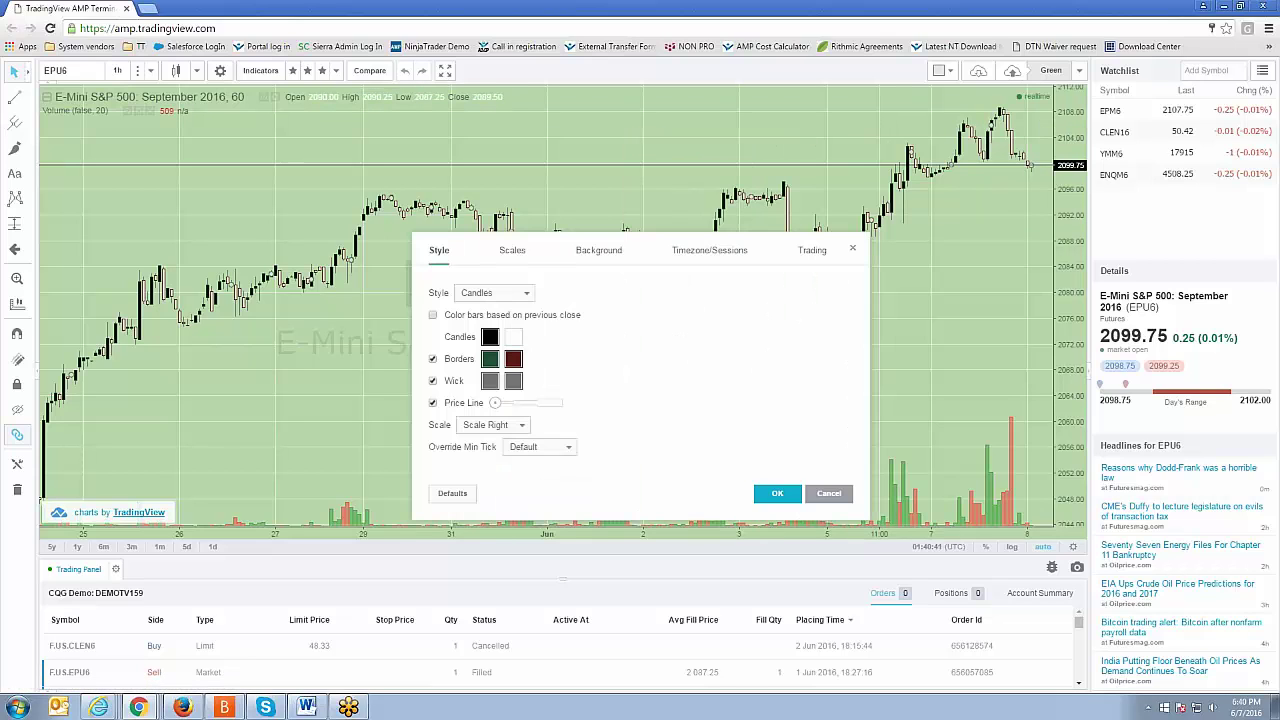
click(599, 251)
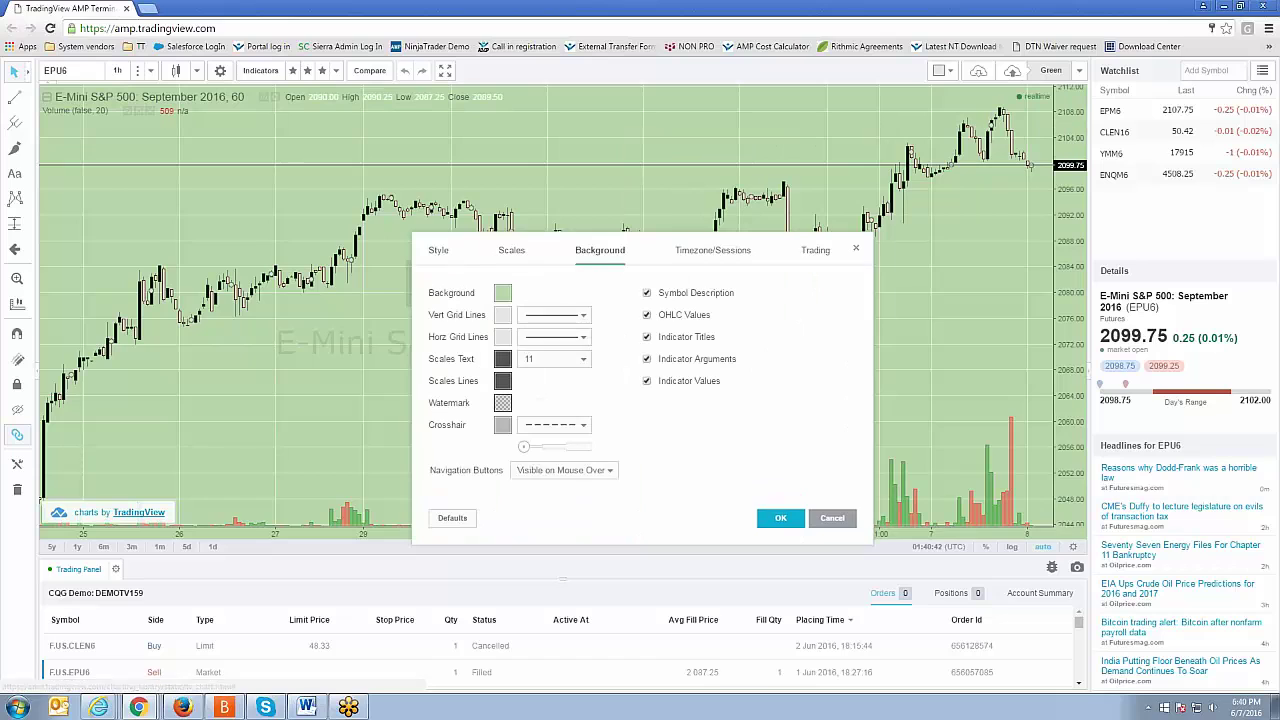
click(498, 298)
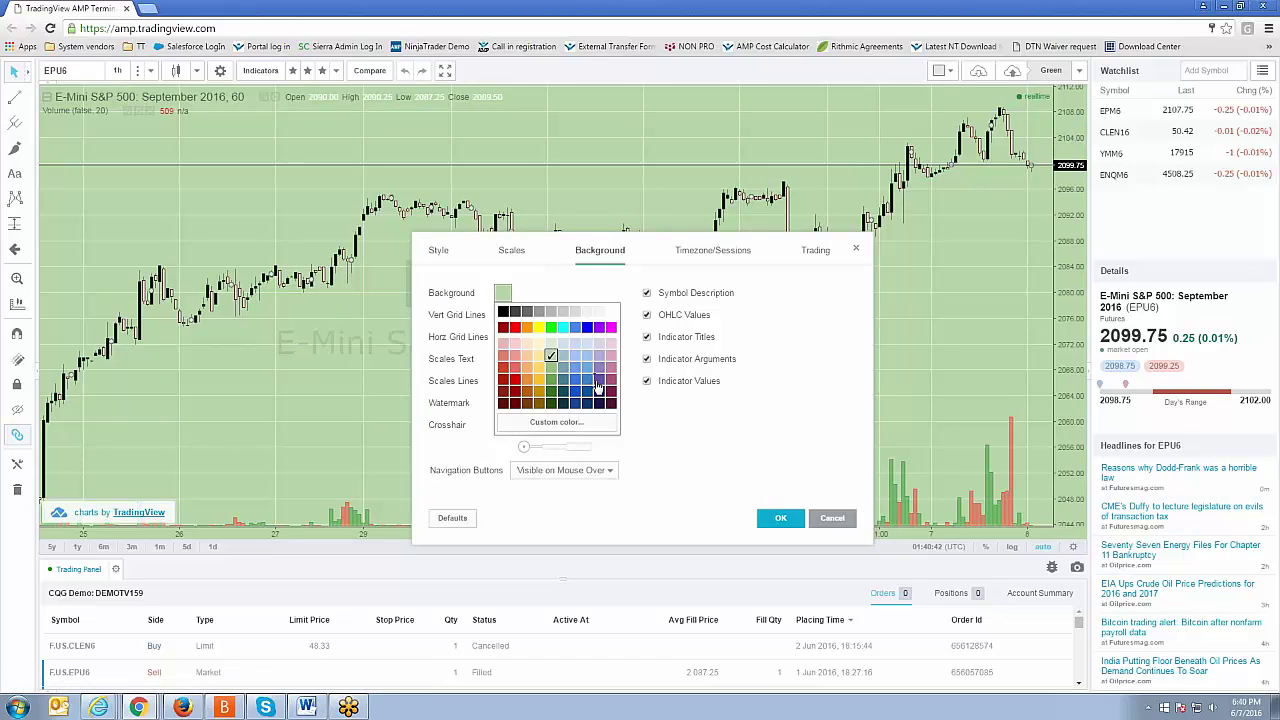
click(518, 363)
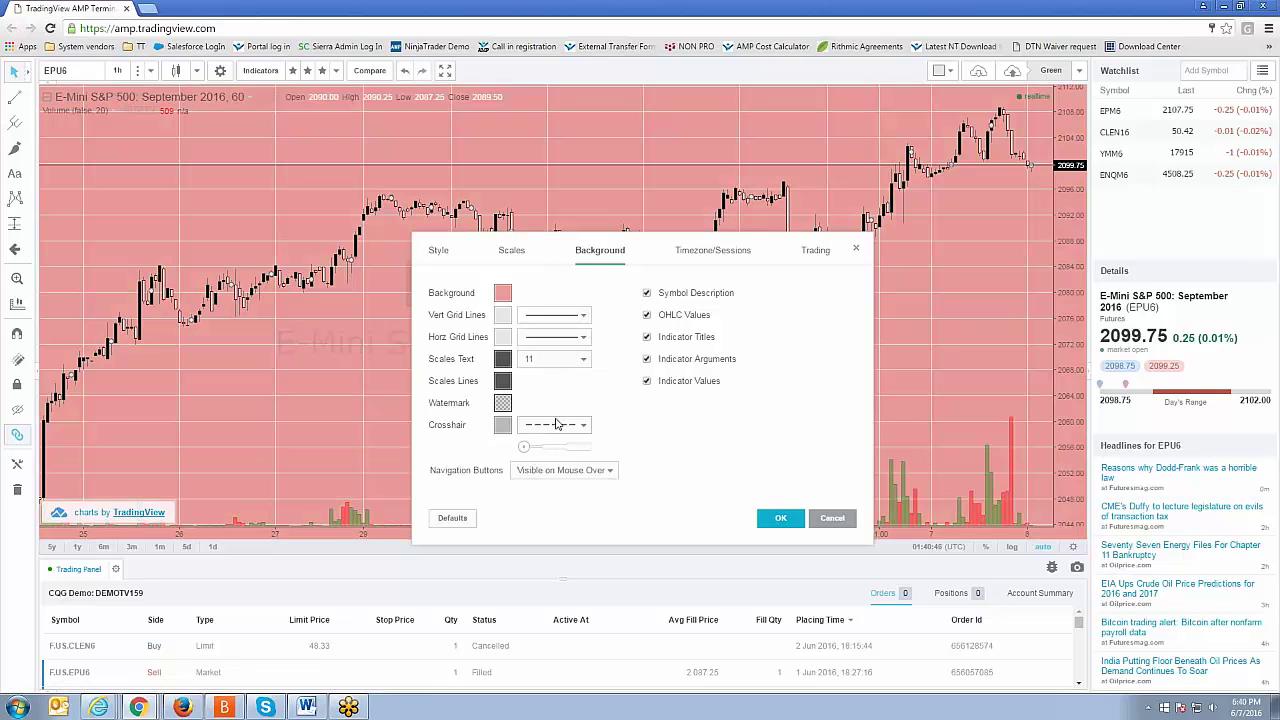
click(502, 295)
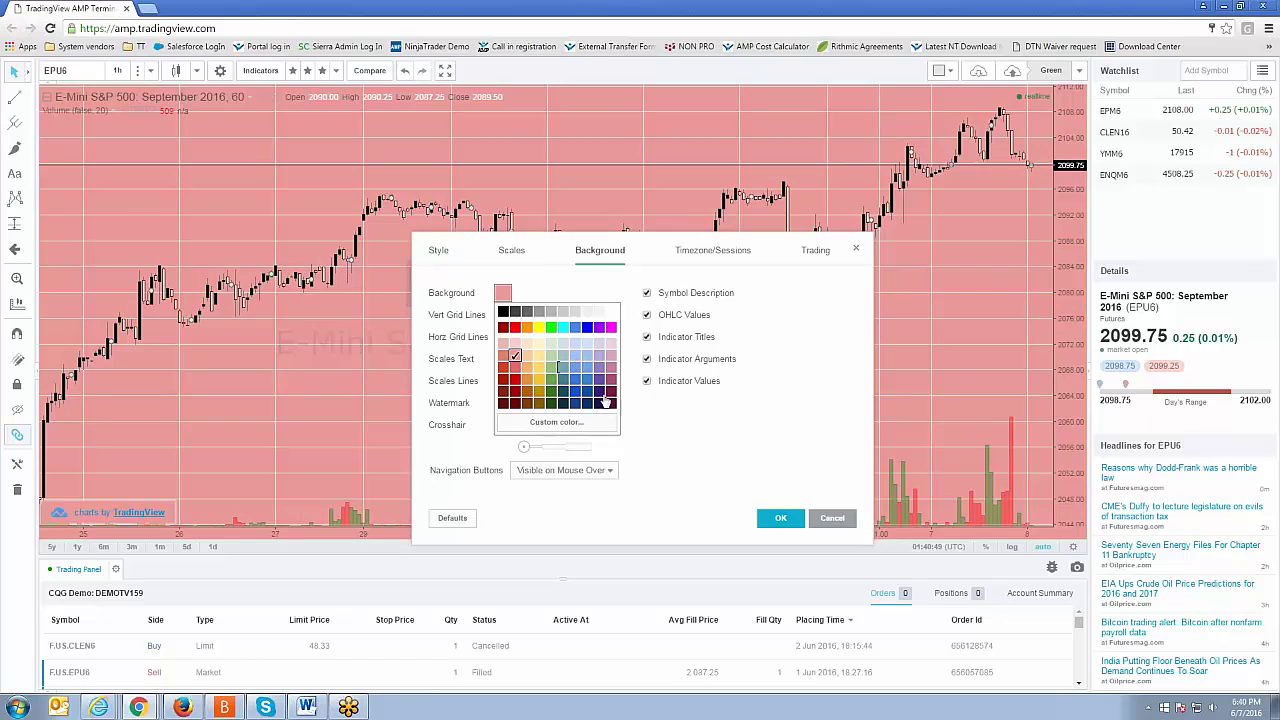
click(579, 364)
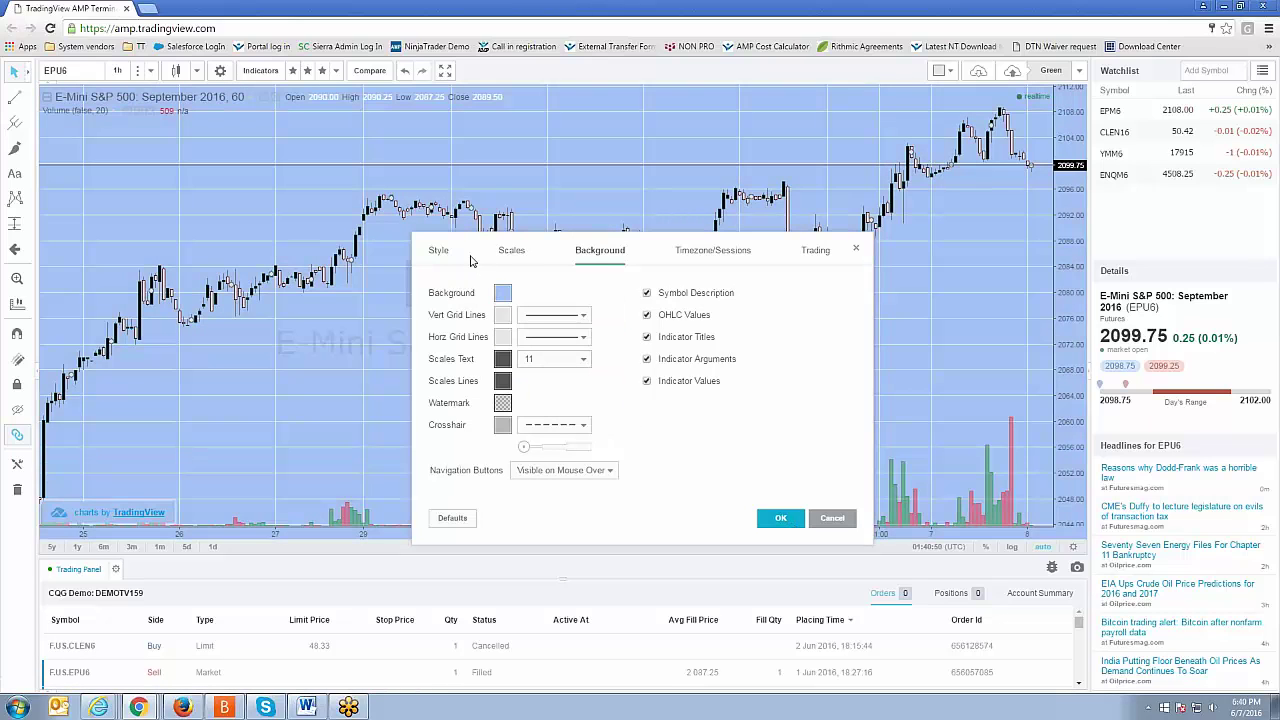
- Make rising candles light green and falling candles deeper red, then apply
click(440, 252)
click(490, 337)
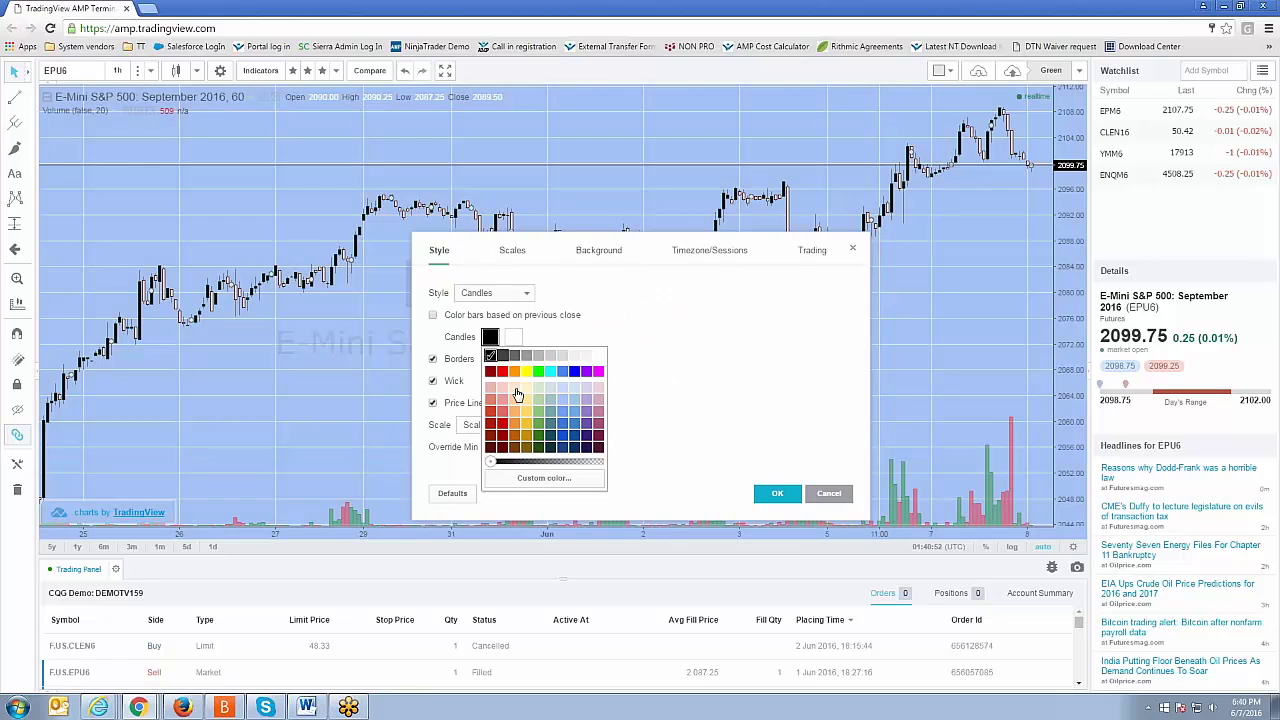
click(502, 372)
click(490, 337)
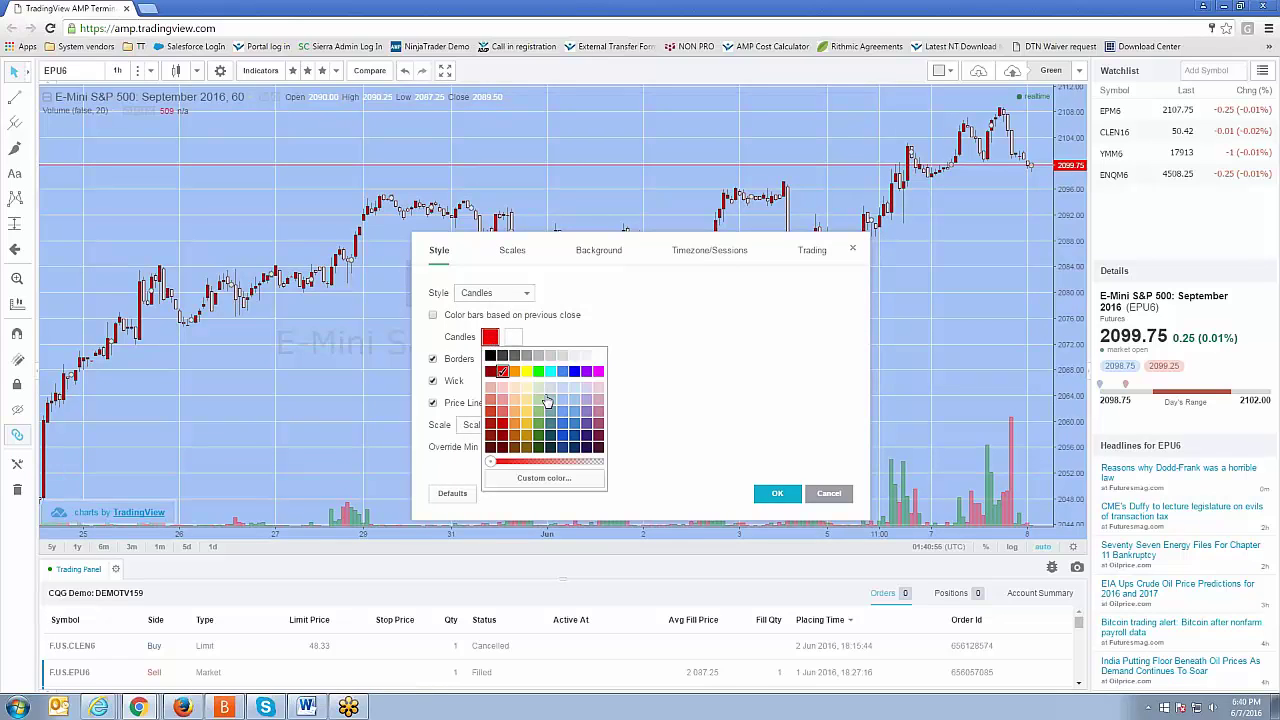
click(544, 418)
click(512, 337)
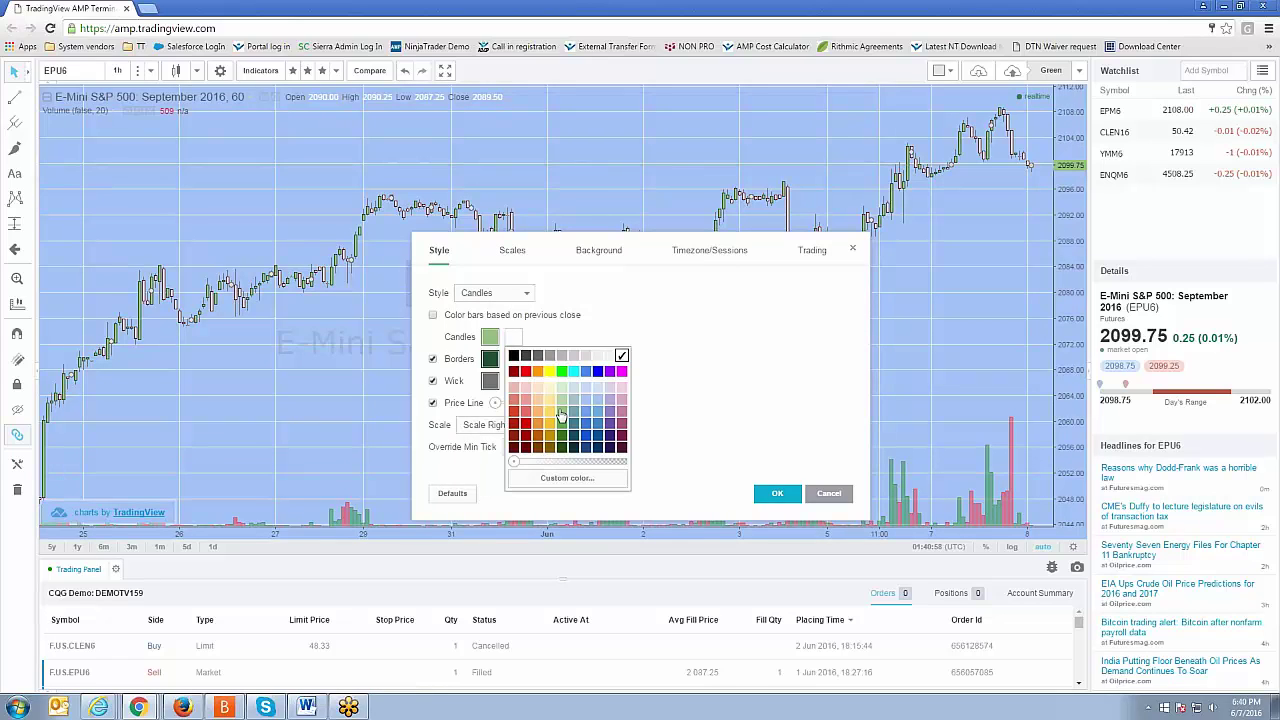
click(525, 422)
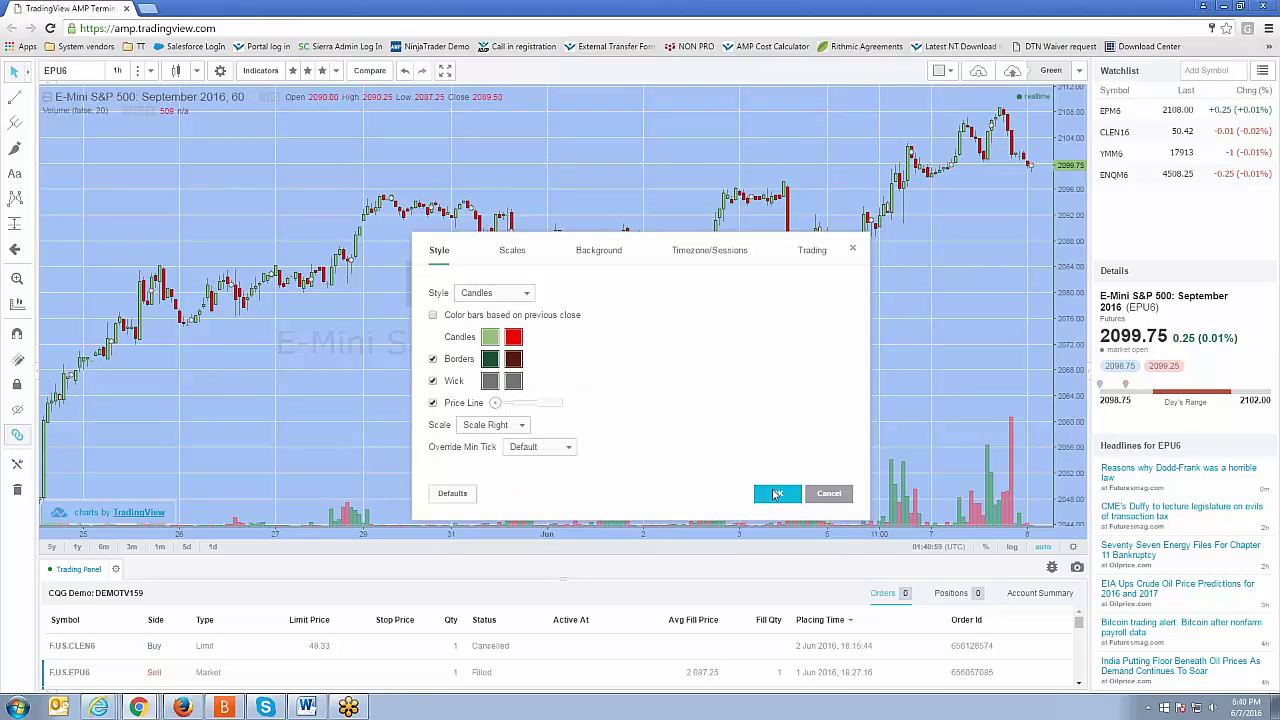
click(777, 493)
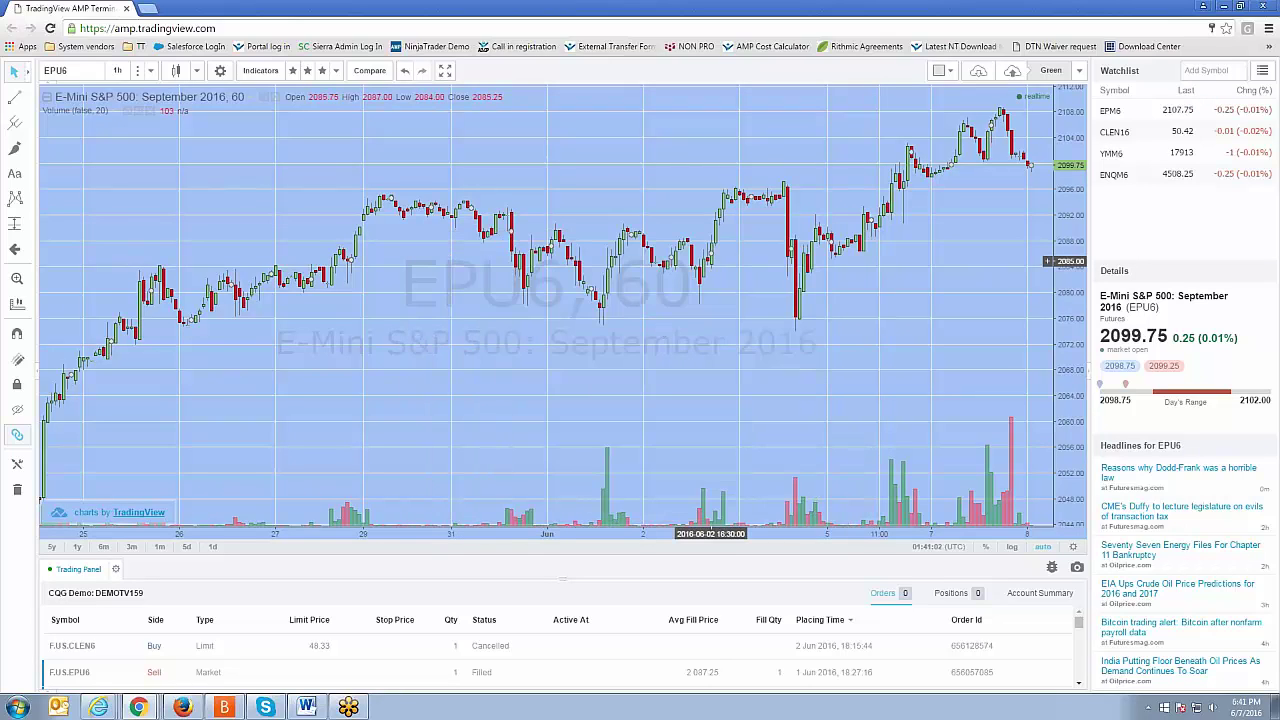
- Save a copy of the light blue chart as a new layout named 'Blue'
click(1079, 71)
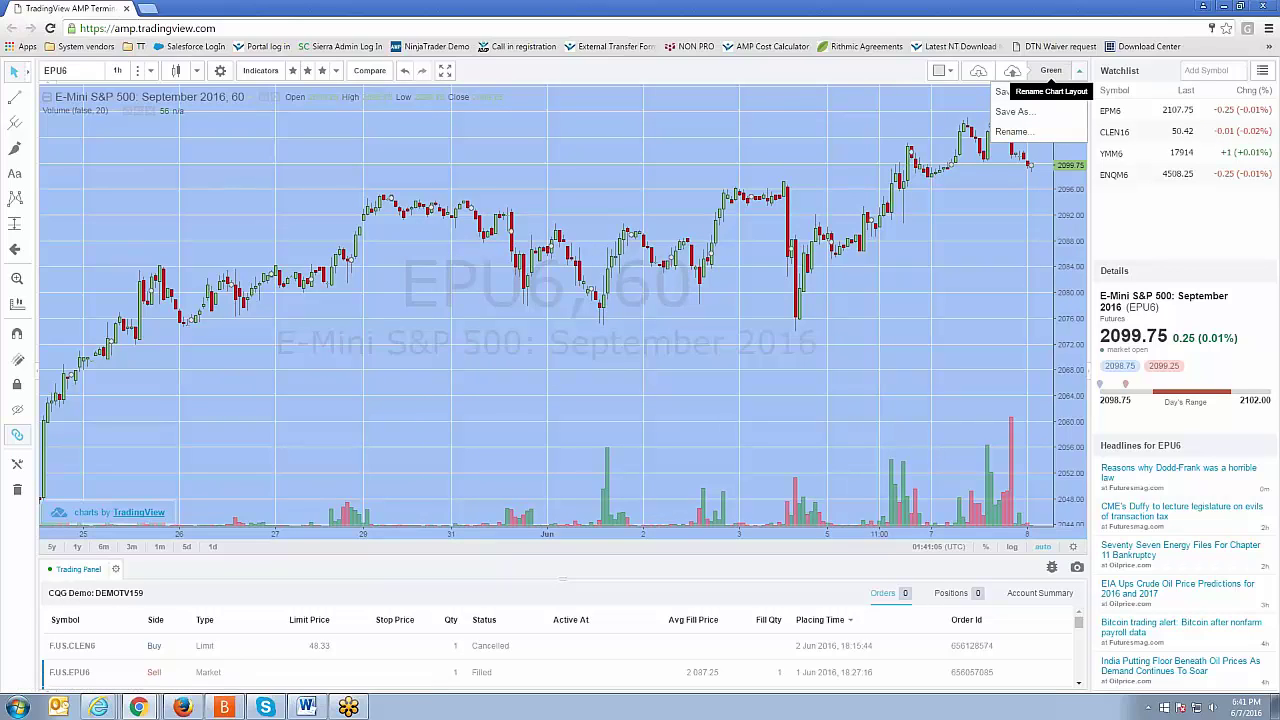
click(1033, 117)
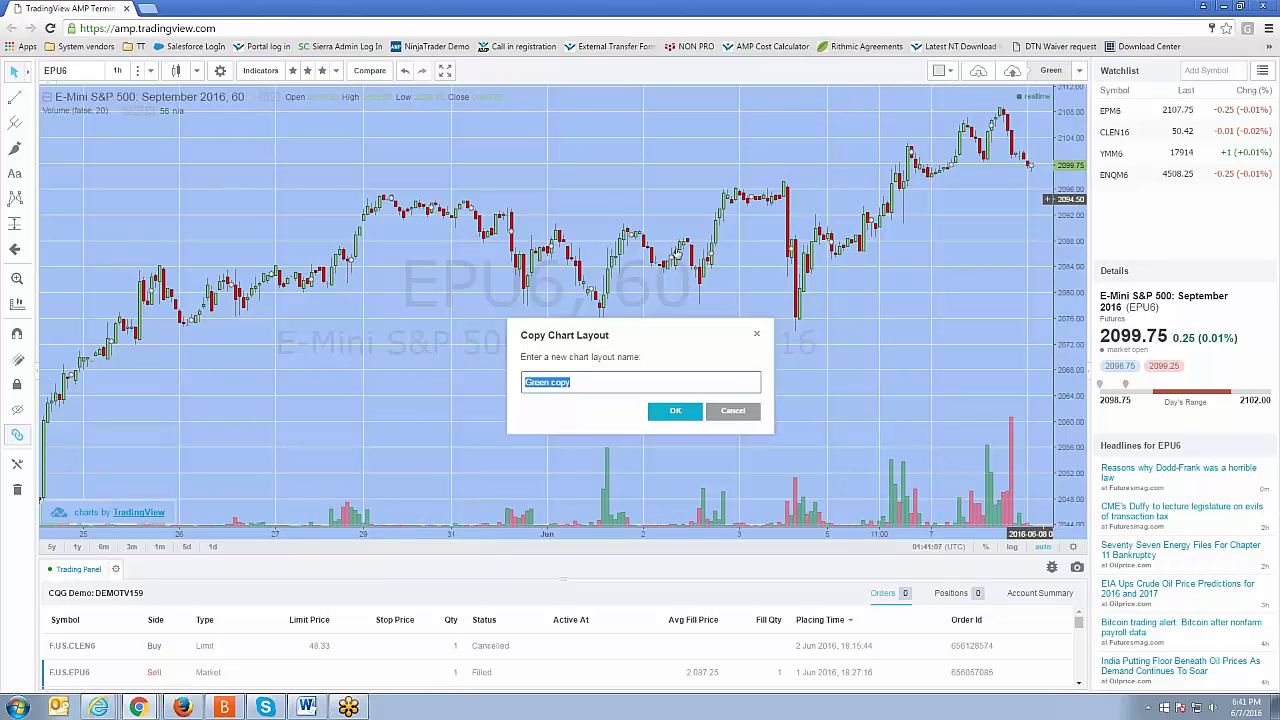
text(Blue)
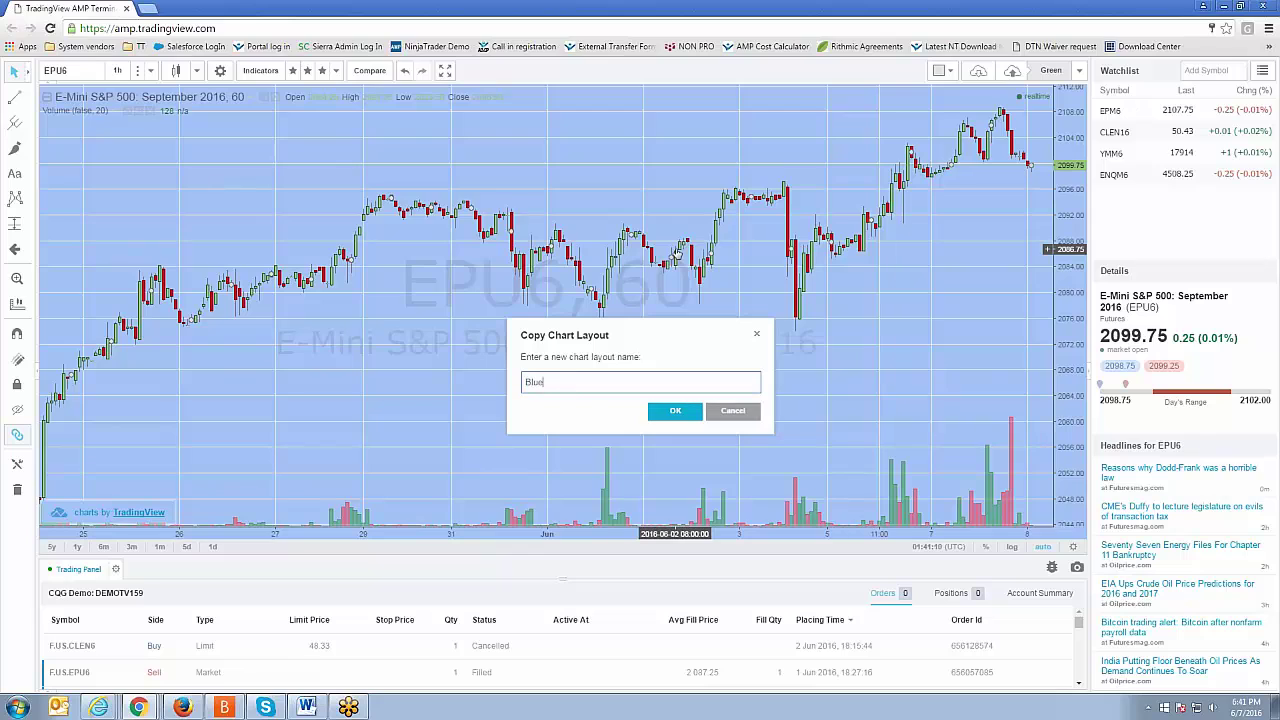
click(678, 412)
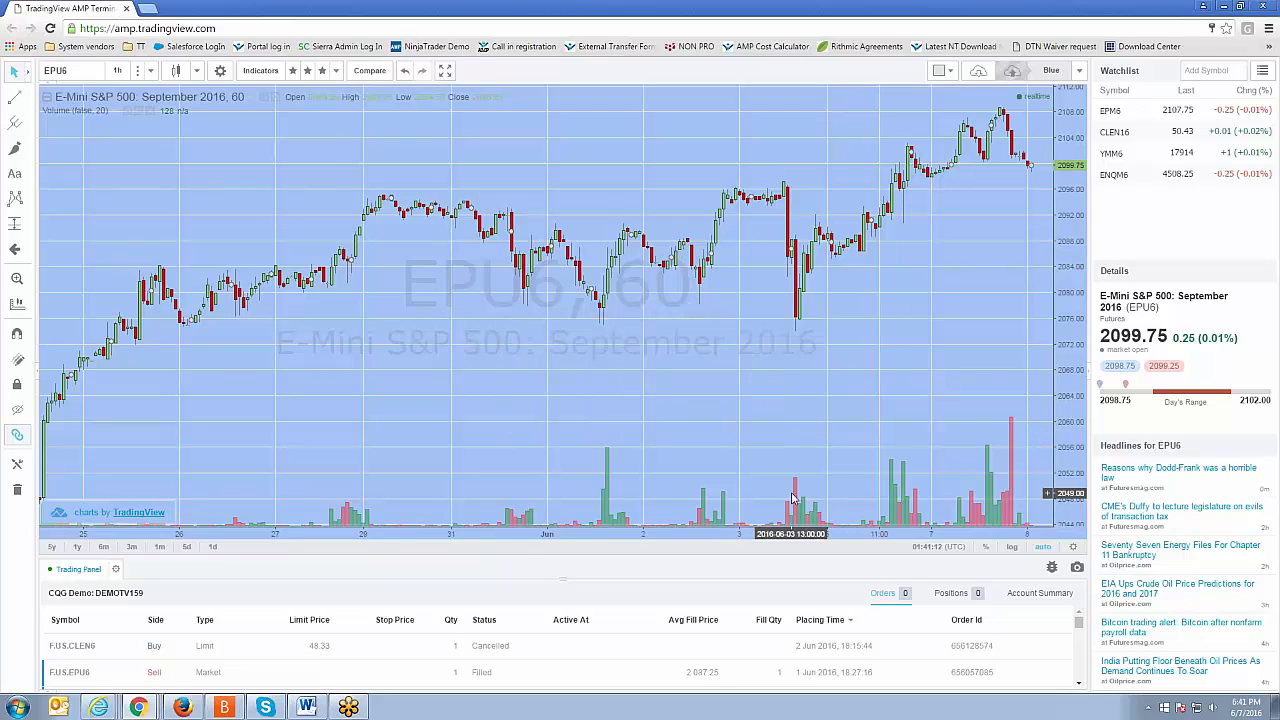
- Load the Green and then Blue layouts, finishing on the grey 6-7-2016 layout for EPU6
click(979, 72)
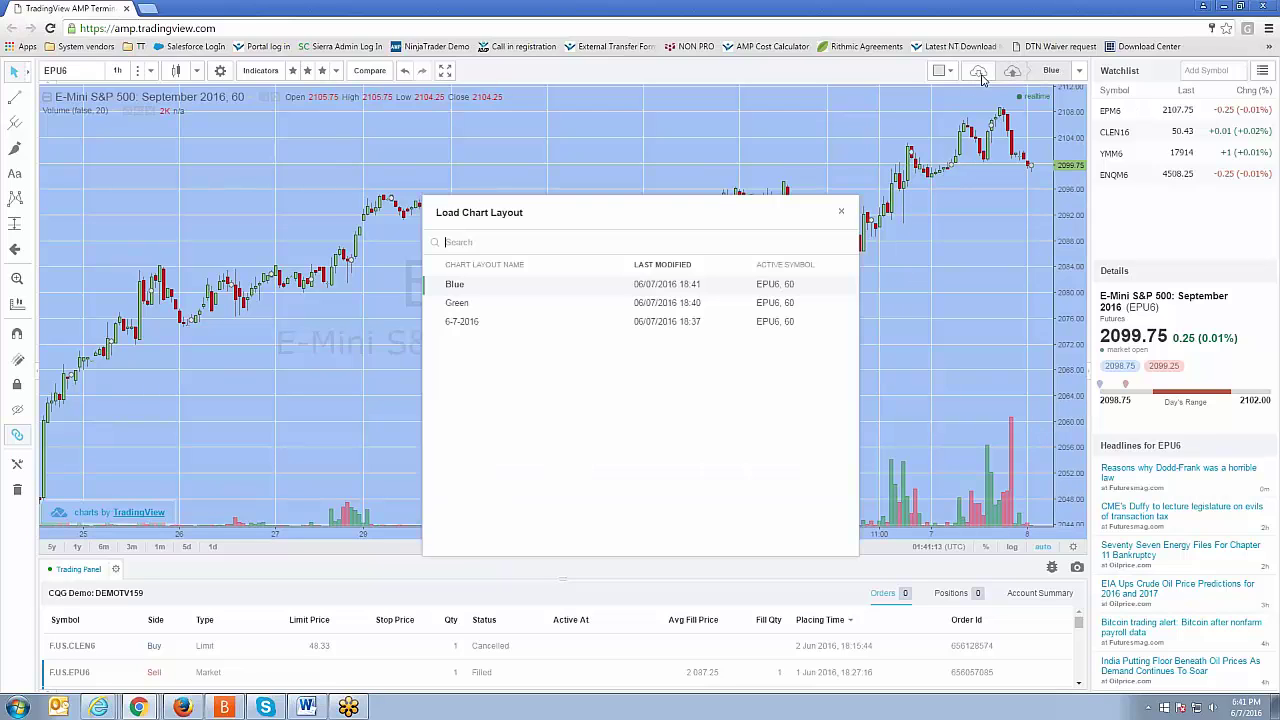
click(463, 304)
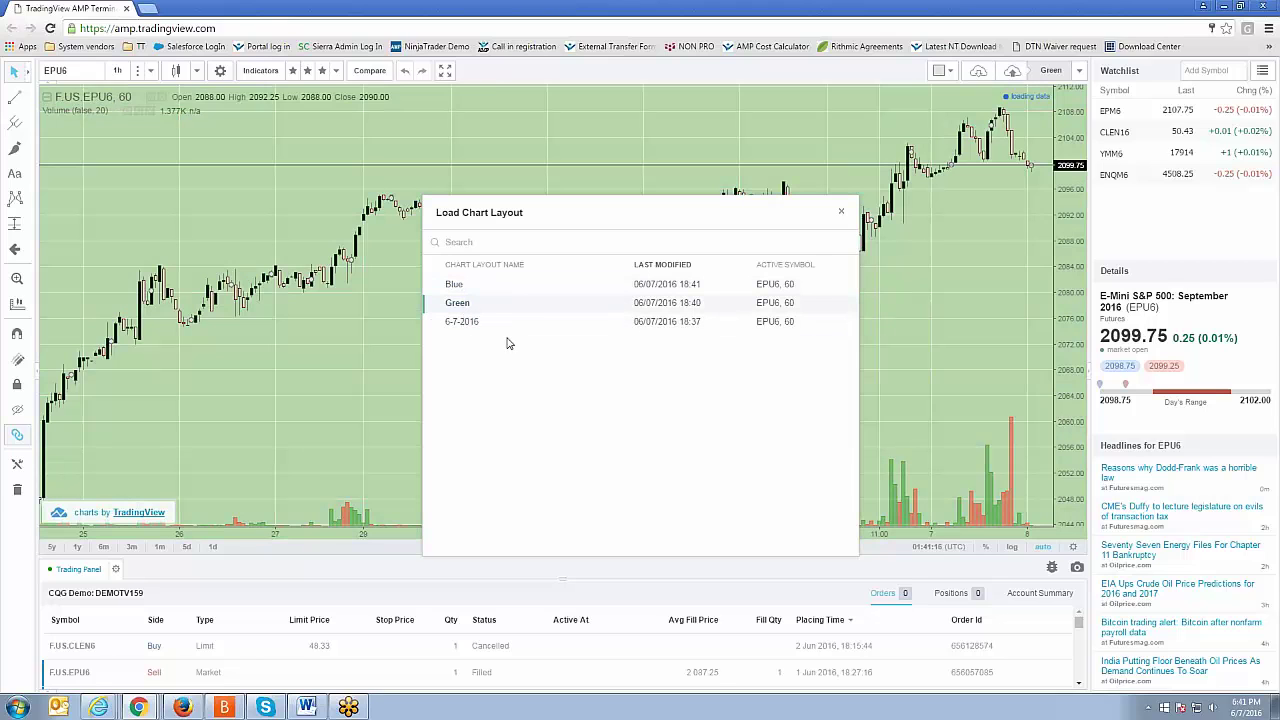
click(470, 285)
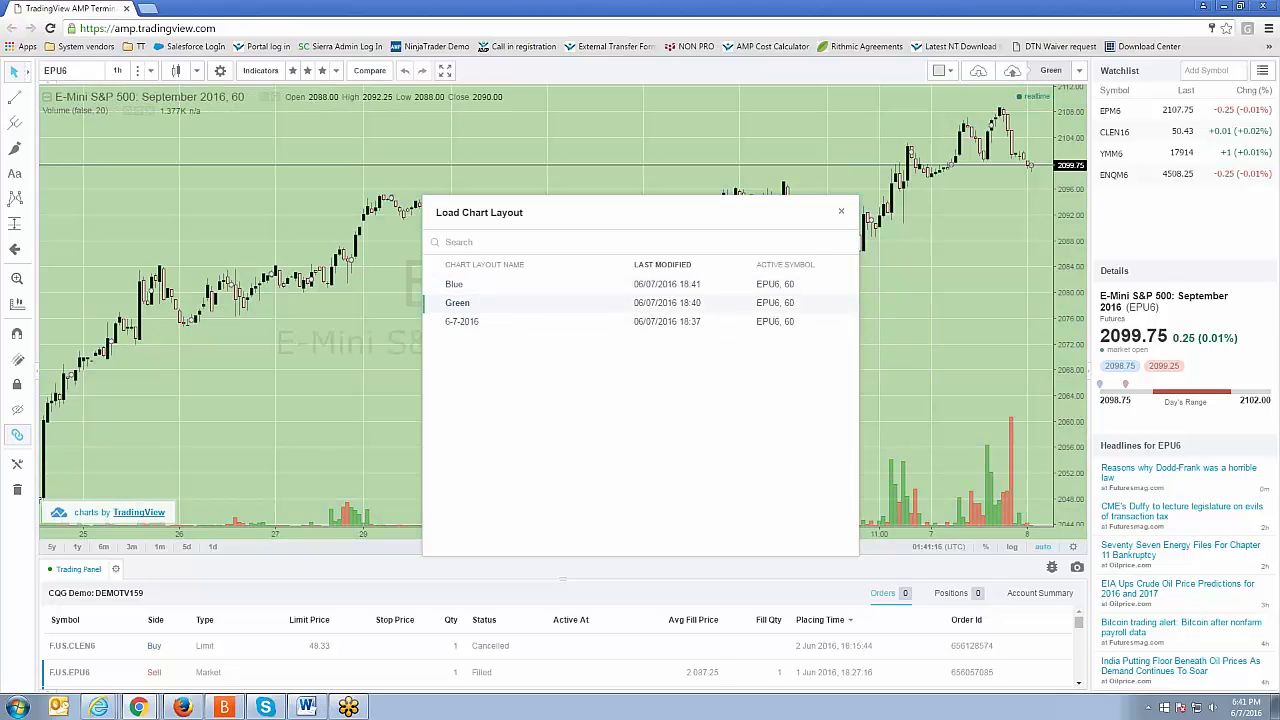
click(462, 321)
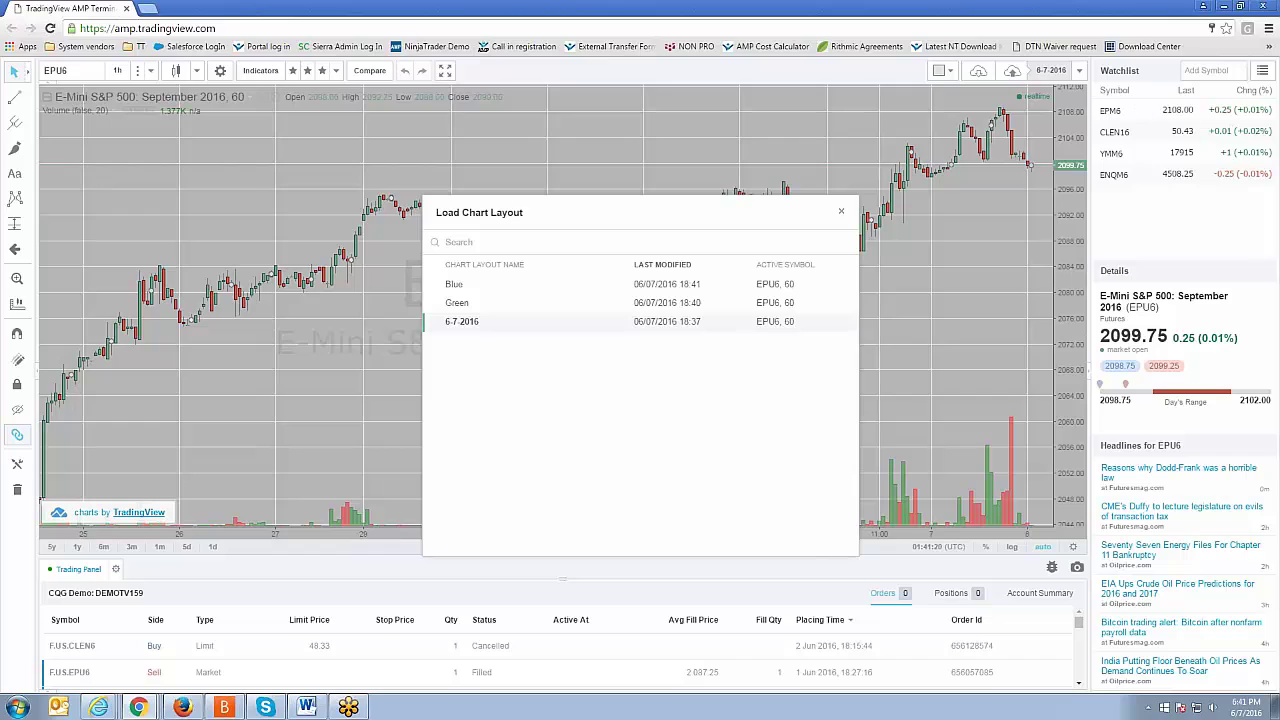
click(841, 211)
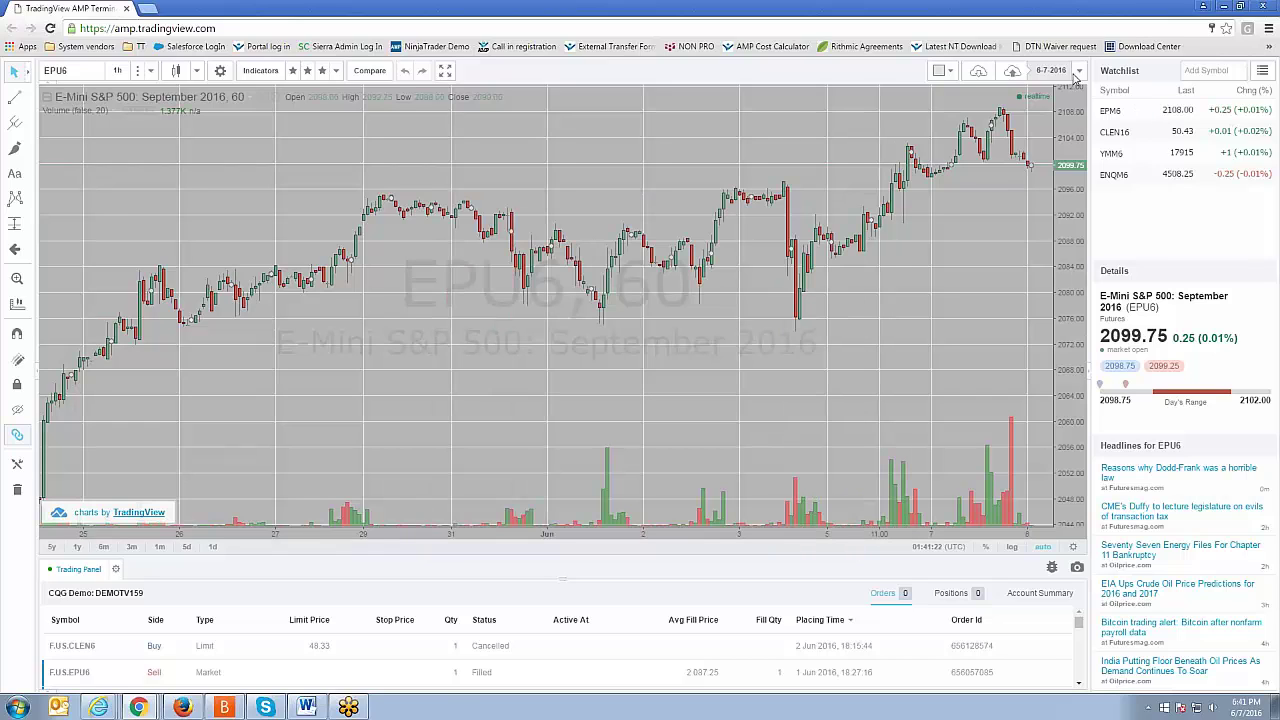